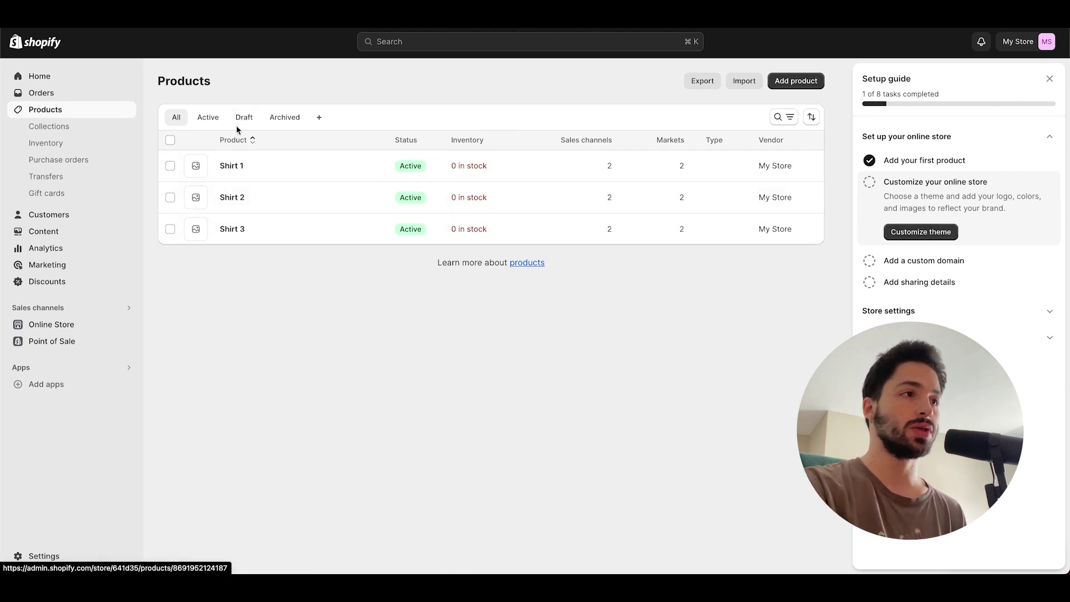
- Open Shirt 1 and check its Inventory SKU value, shirt1
click(231, 165)
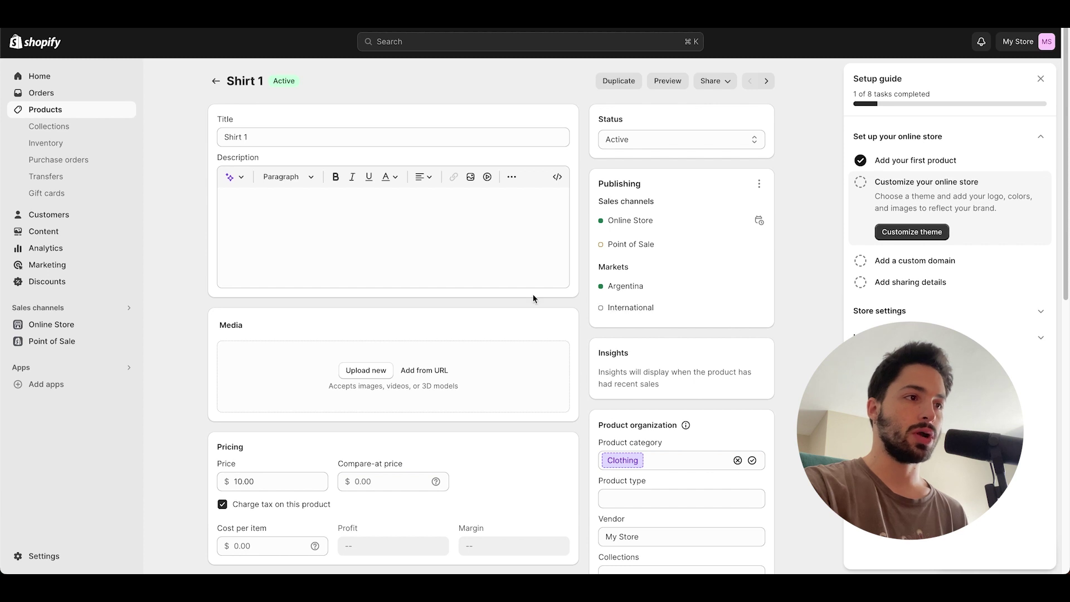
scroll(534, 300, down, 4)
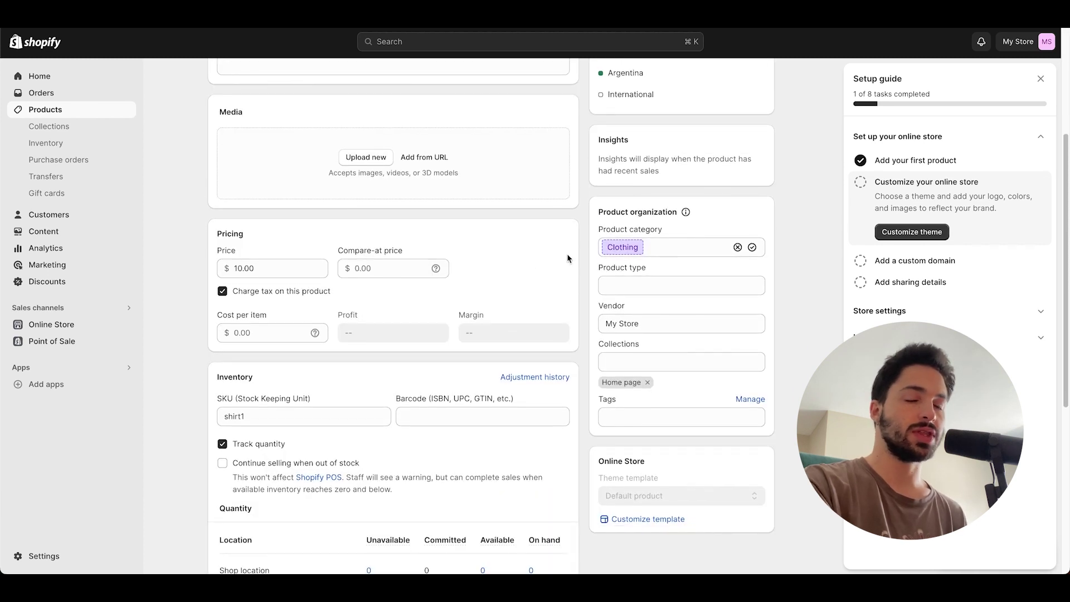
drag(262, 417, 173, 420)
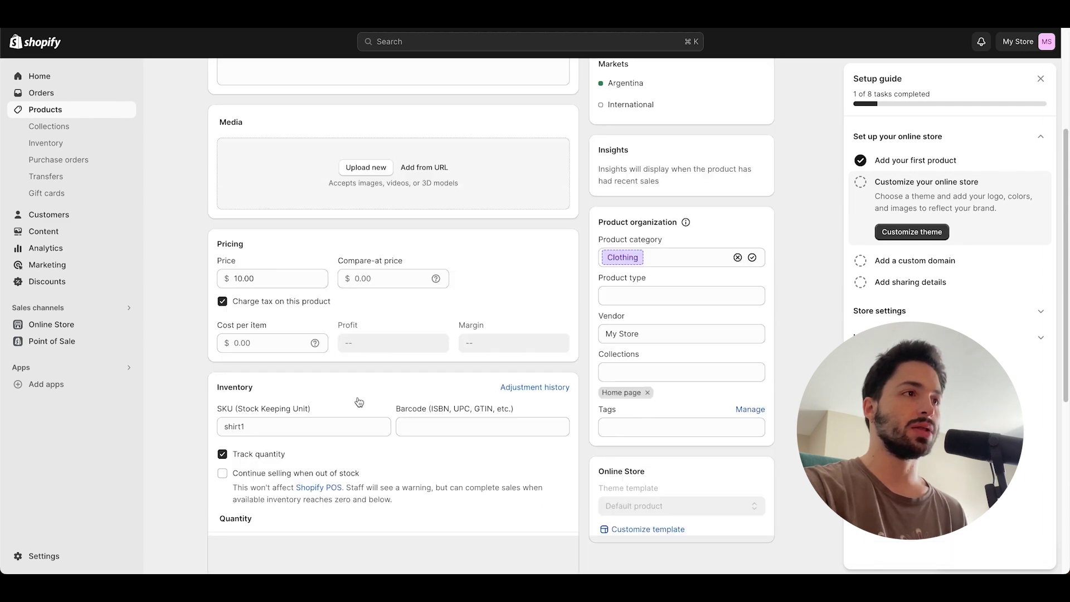
scroll(358, 400, down, 1)
click(285, 362)
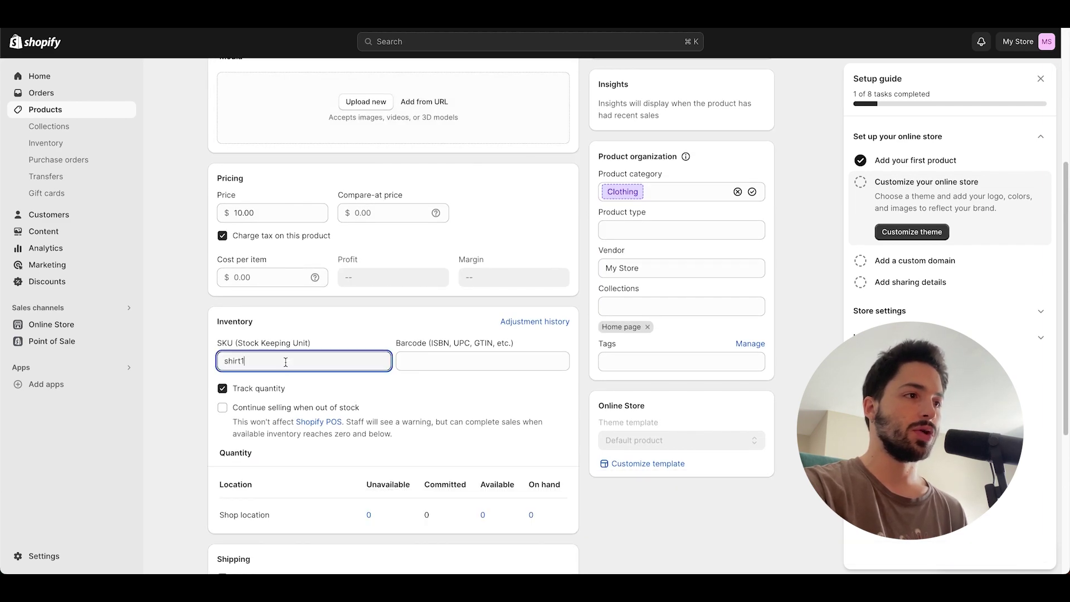
scroll(335, 252, up, 5)
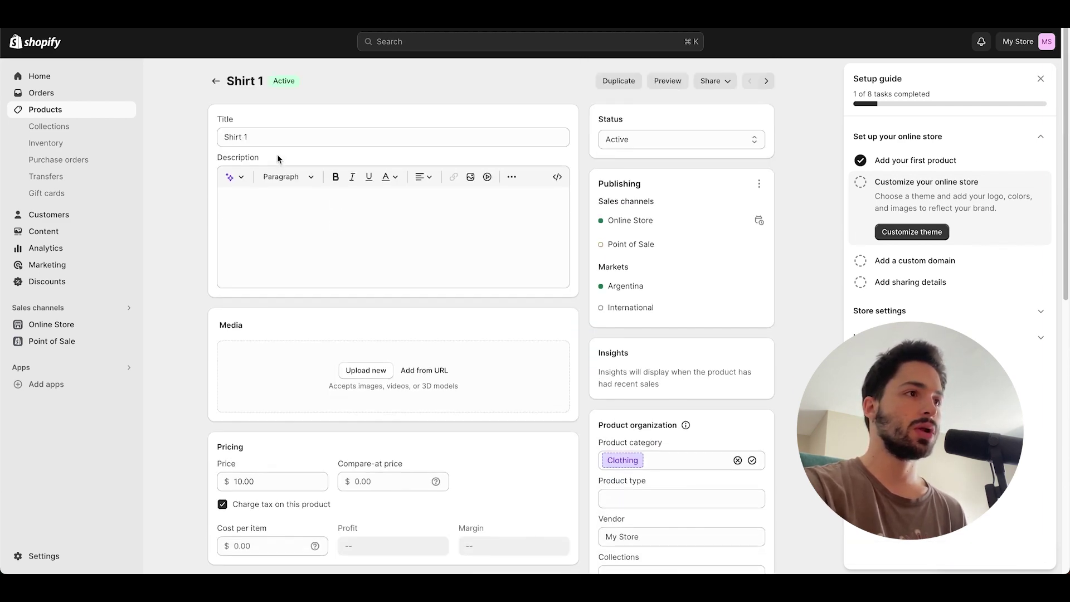
- Return to Products, open Shirt 2 and check its SKU, shirt2
click(212, 81)
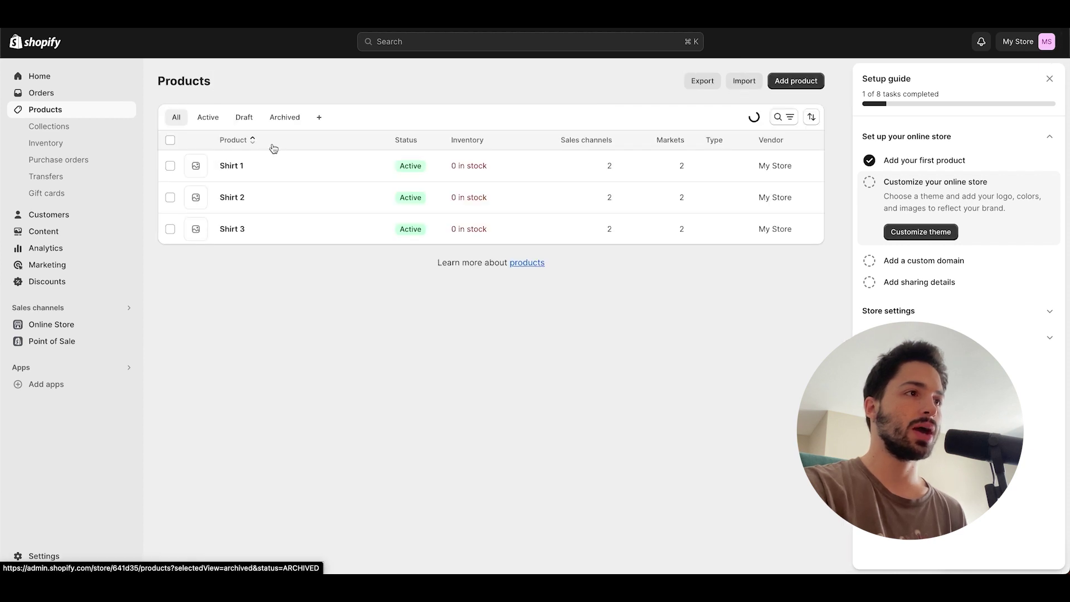
click(232, 199)
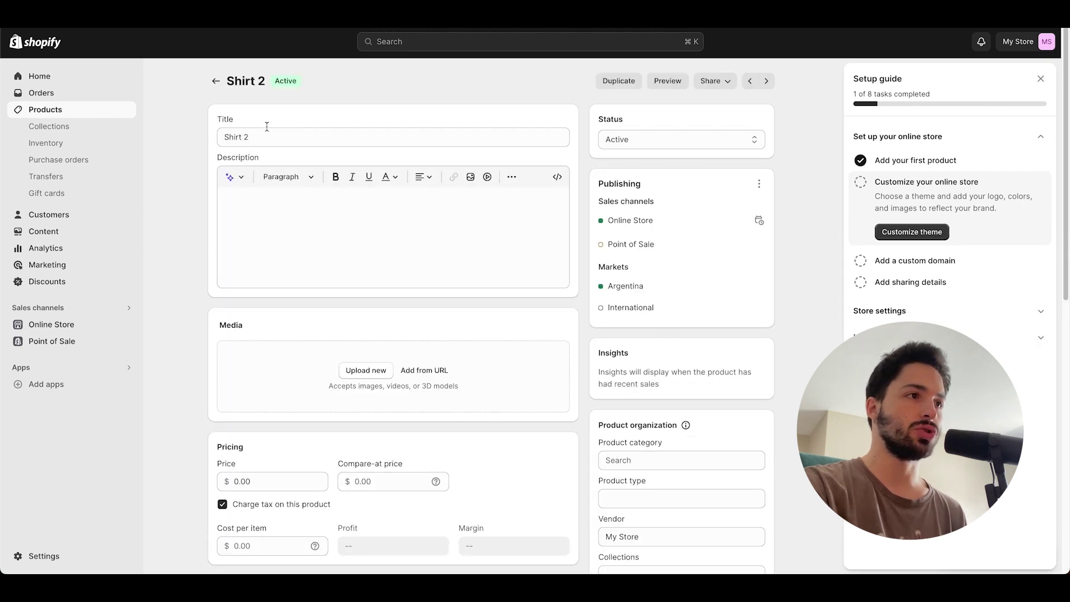
scroll(246, 179, down, 5)
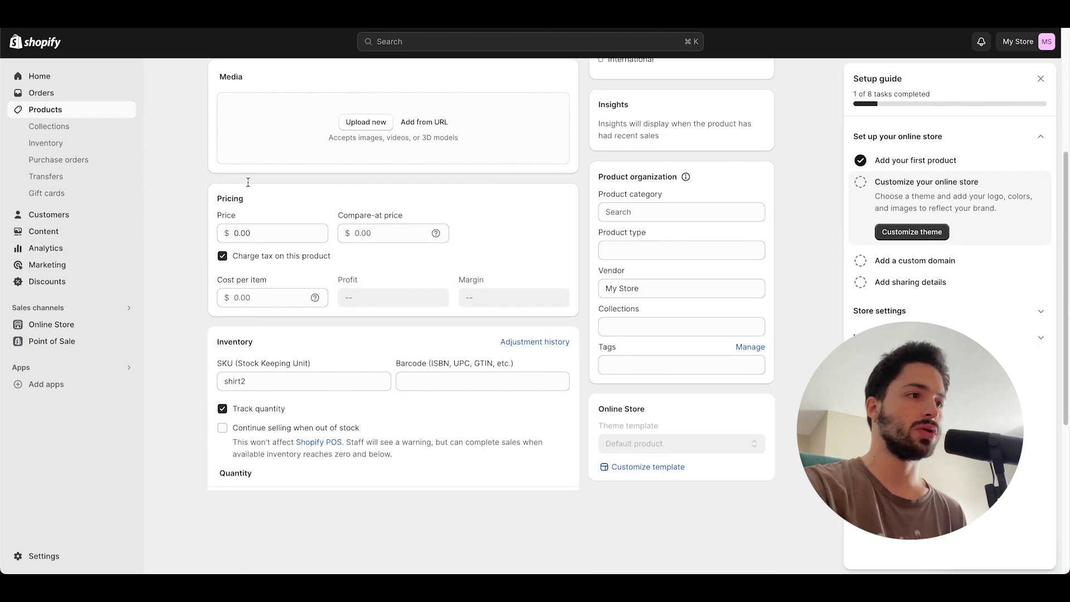
double_click(242, 378)
click(260, 375)
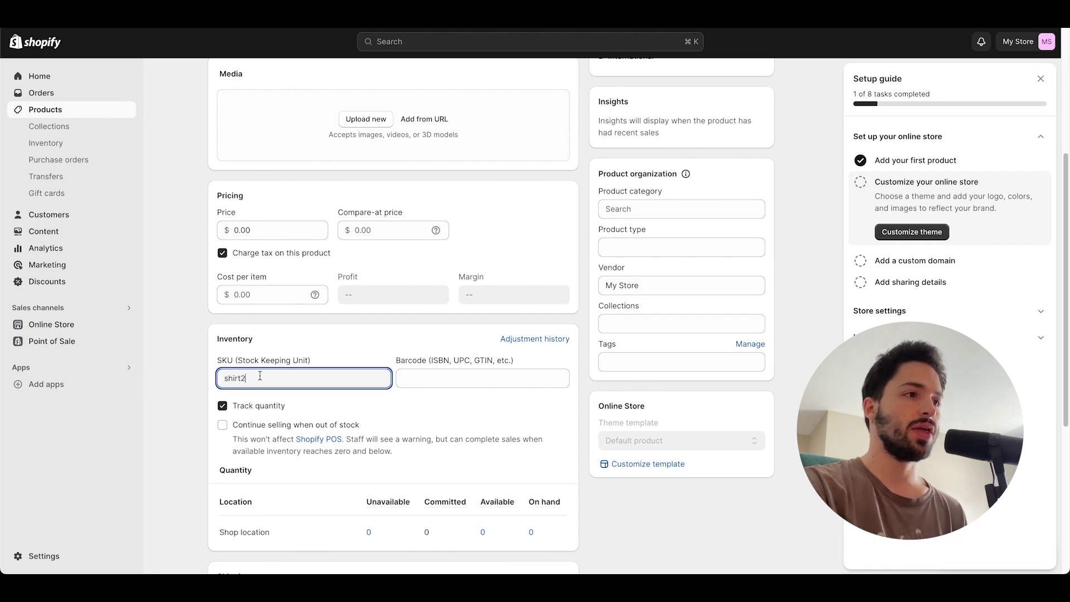
- Go from the Add apps suggestions to the full Shopify App Store
click(34, 391)
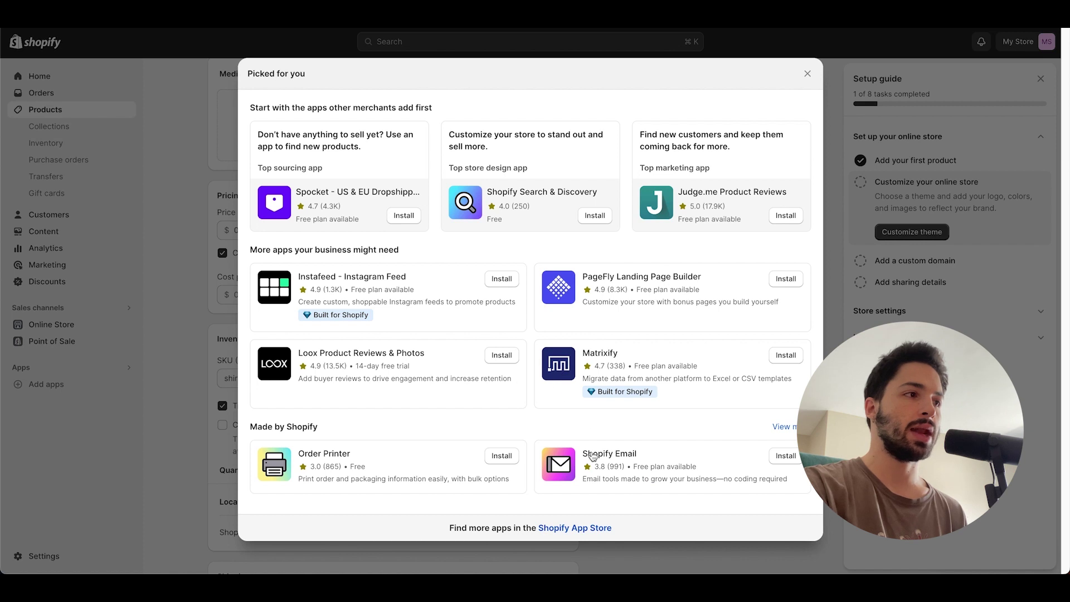
click(584, 531)
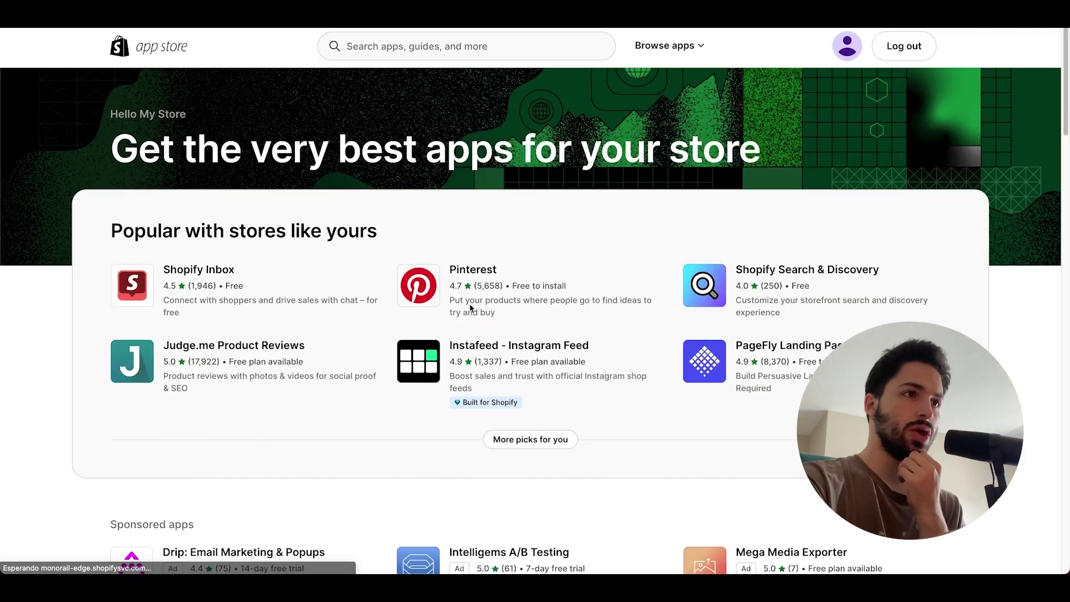
scroll(694, 274, down, 5)
scroll(695, 274, down, 12)
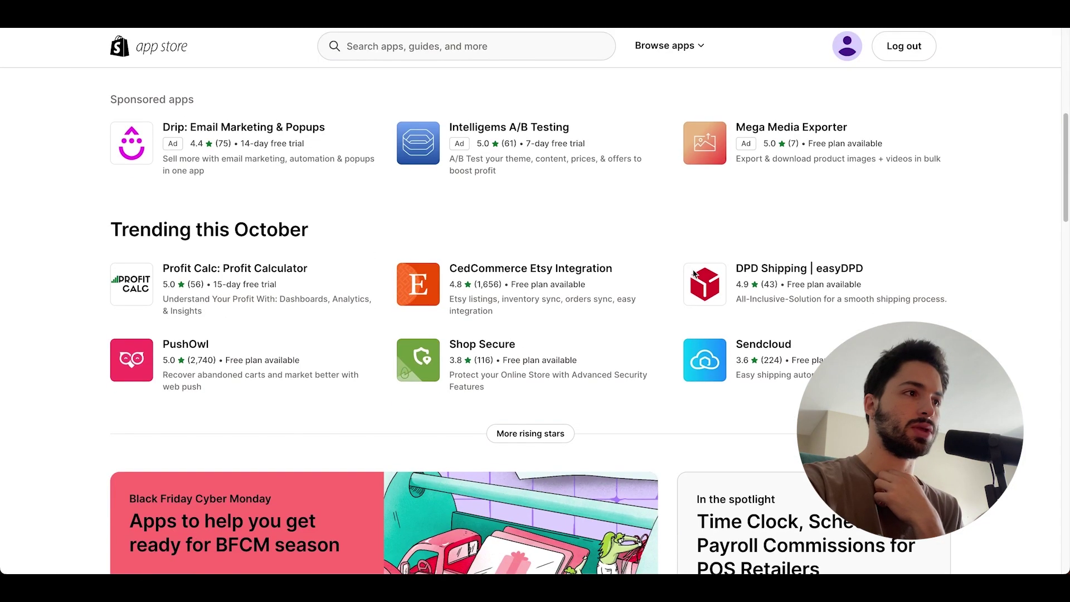
scroll(413, 213, up, 17)
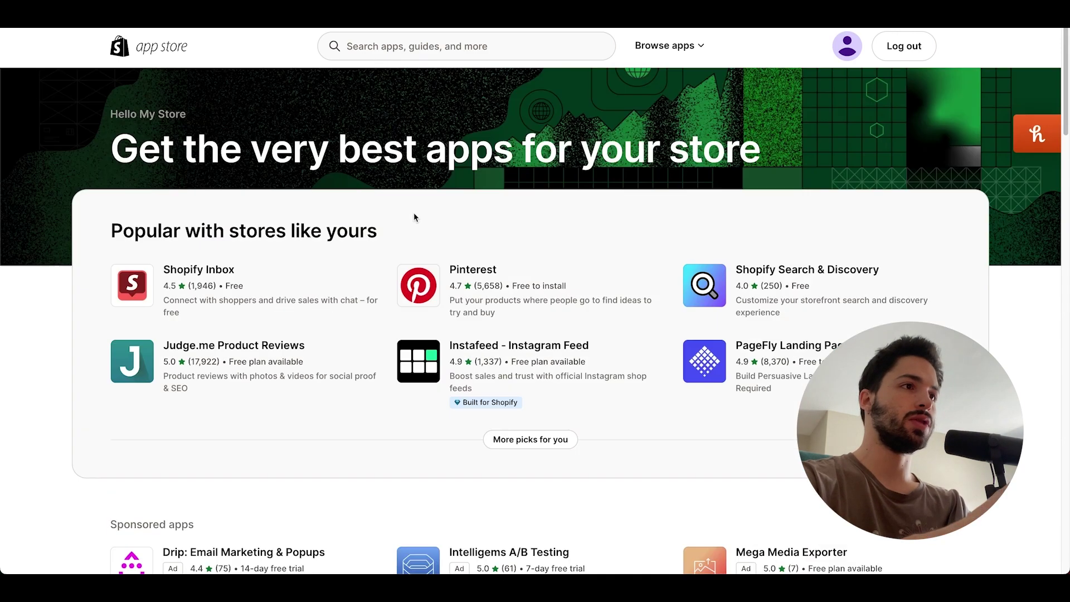
- Search the Shopify App Store for 'picsio'
click(406, 50)
text(picsio)
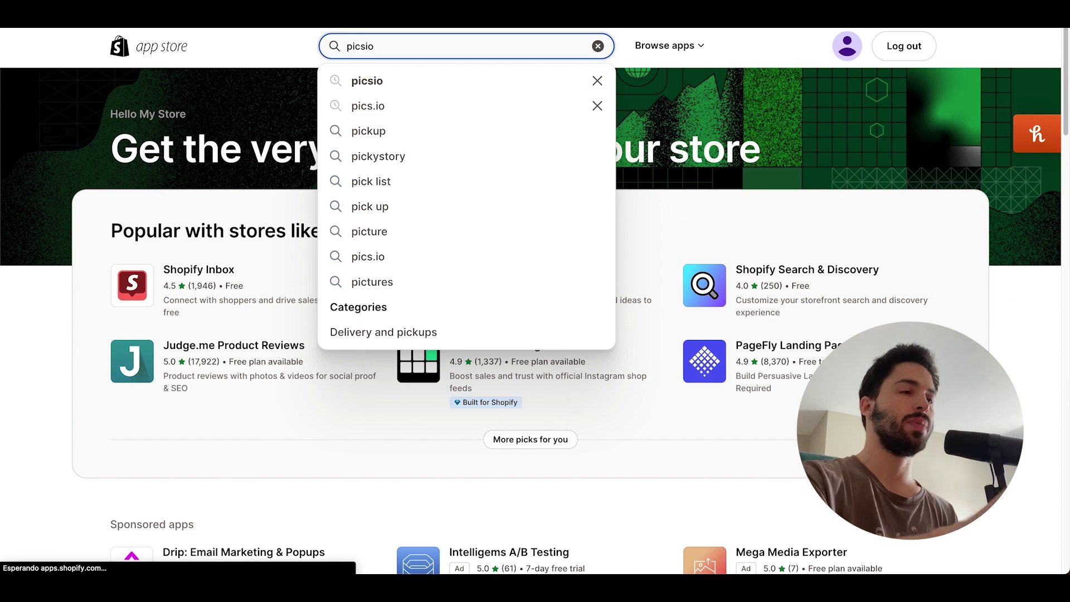
key(Return)
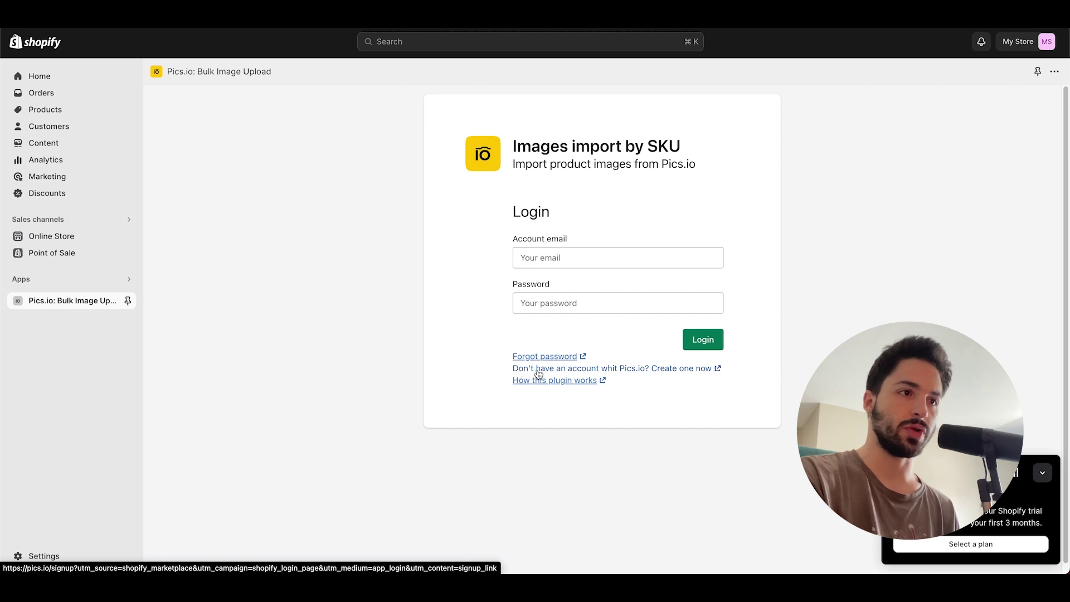
- Start Pics.io account signup via 'Create one now' and accept all cookies
click(687, 374)
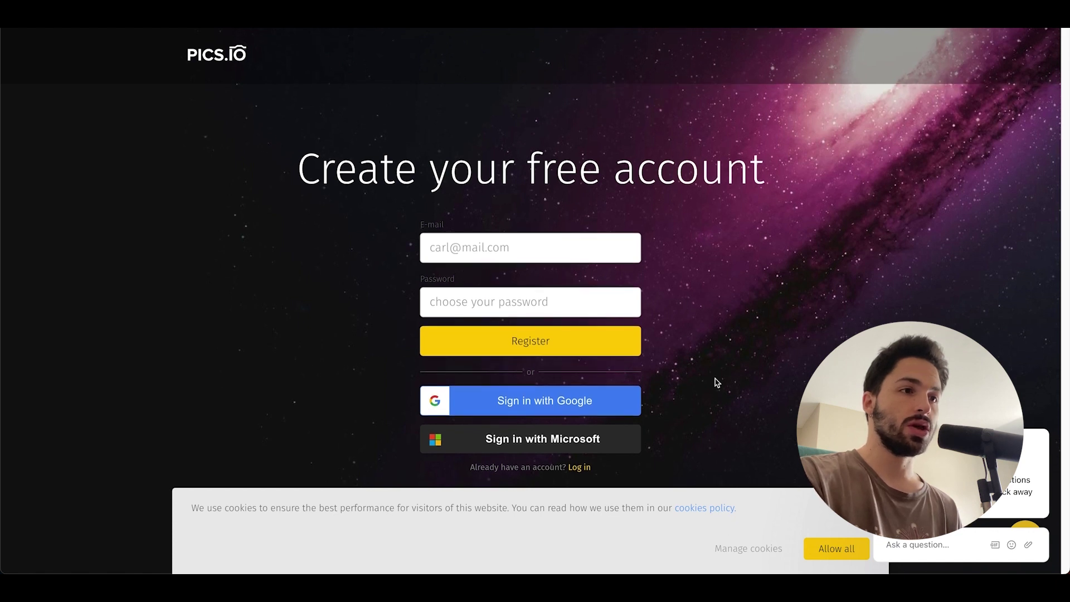
click(830, 548)
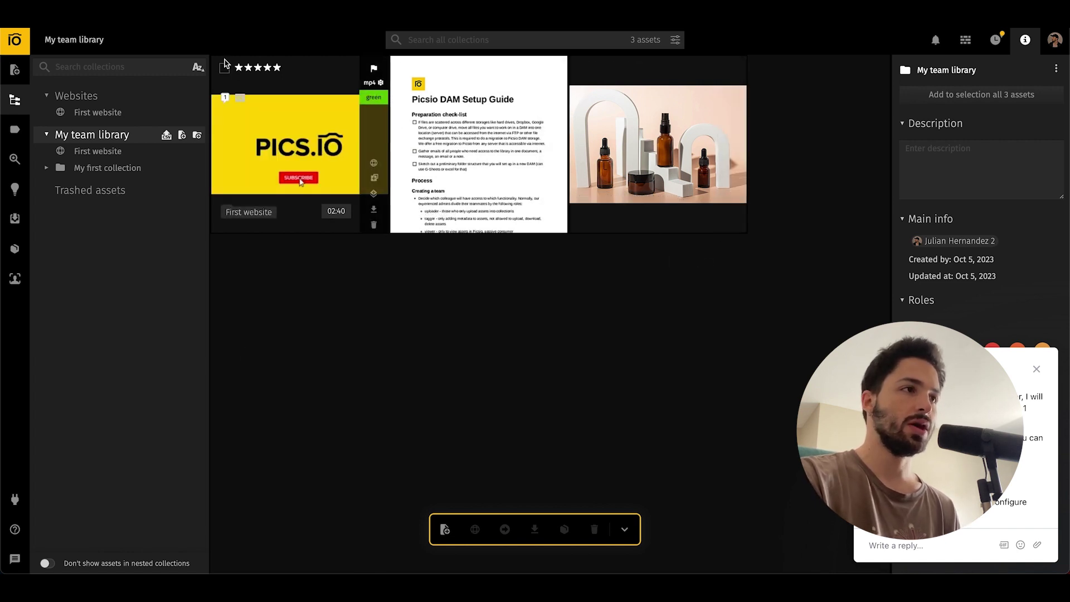
- Move the video asset from My team library to Trash
click(225, 66)
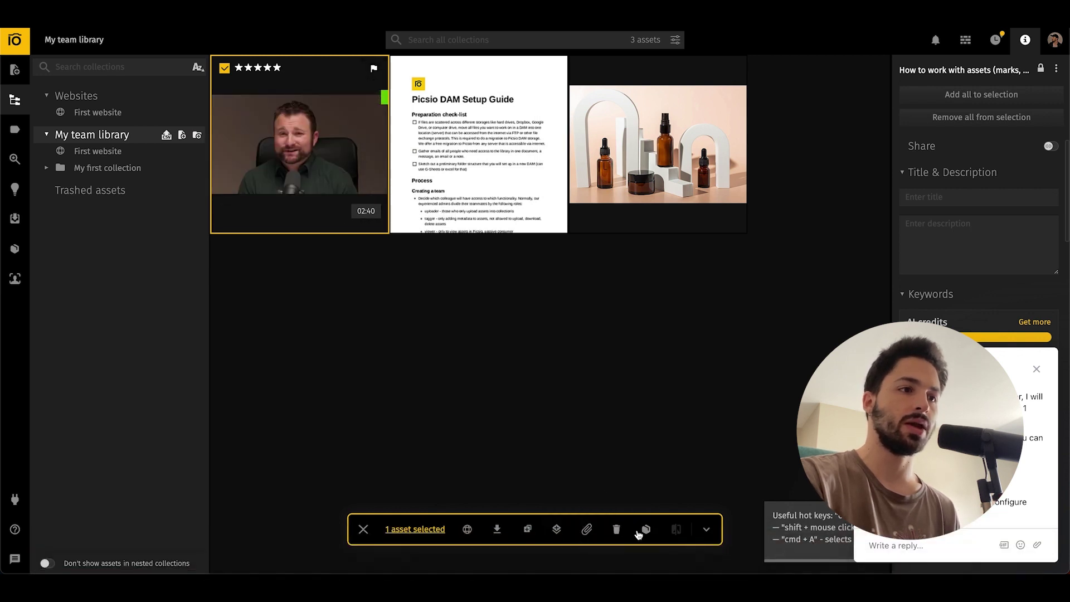
click(617, 531)
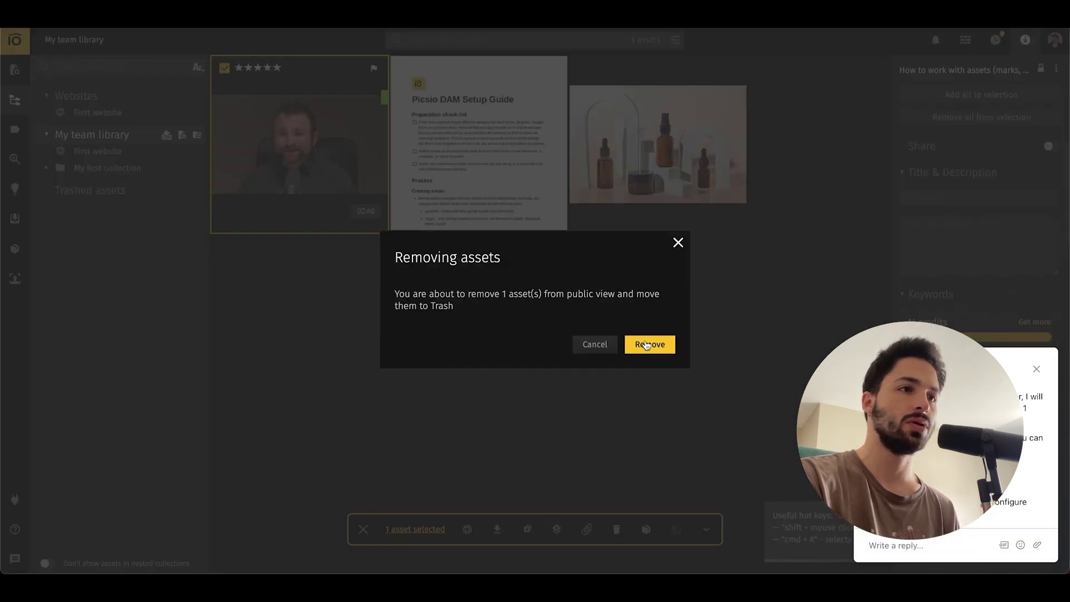
click(647, 345)
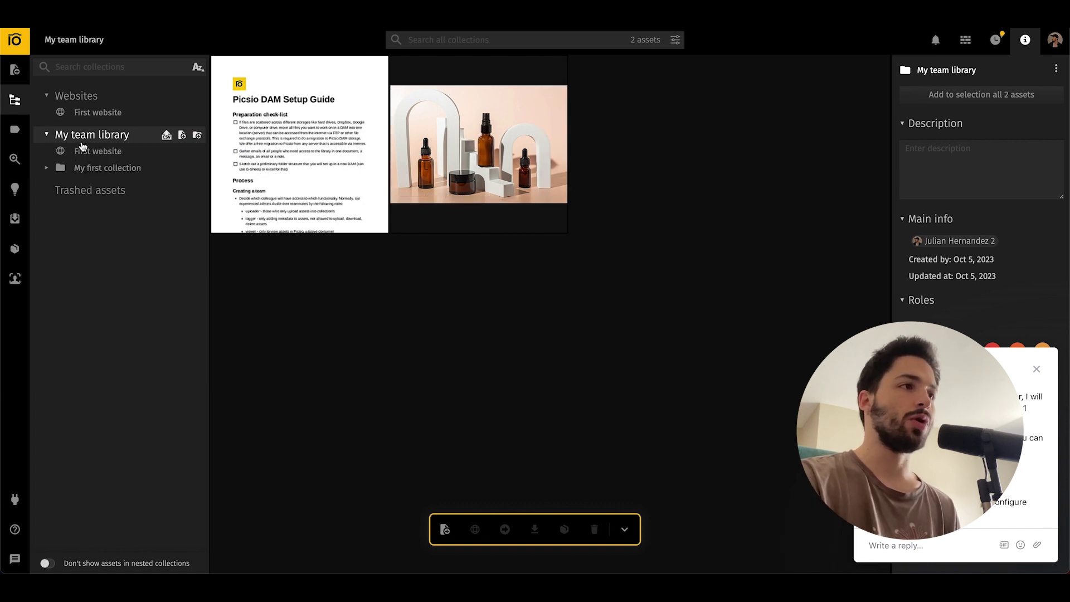
- Rename My first collection's Subcollection to 'shopify shirts' and choose Add files from device
click(97, 168)
click(45, 169)
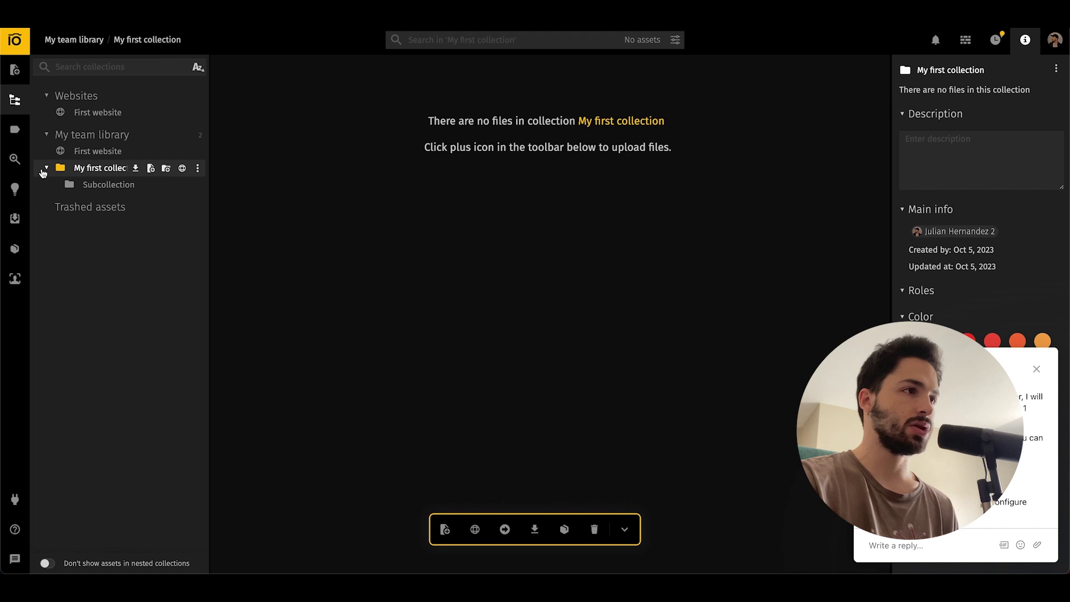
click(119, 187)
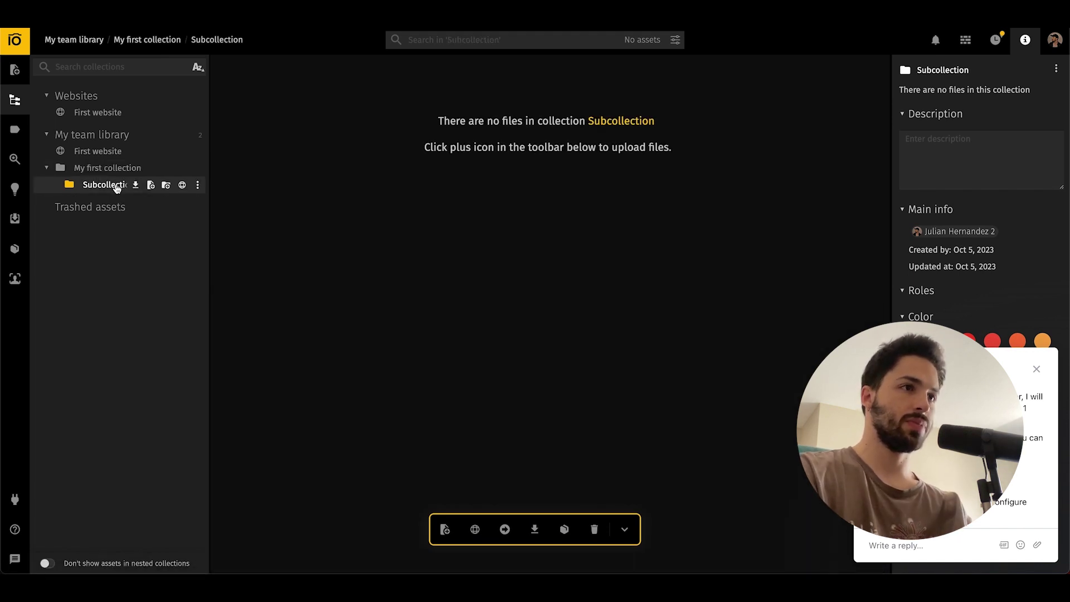
right_click(110, 186)
click(110, 186)
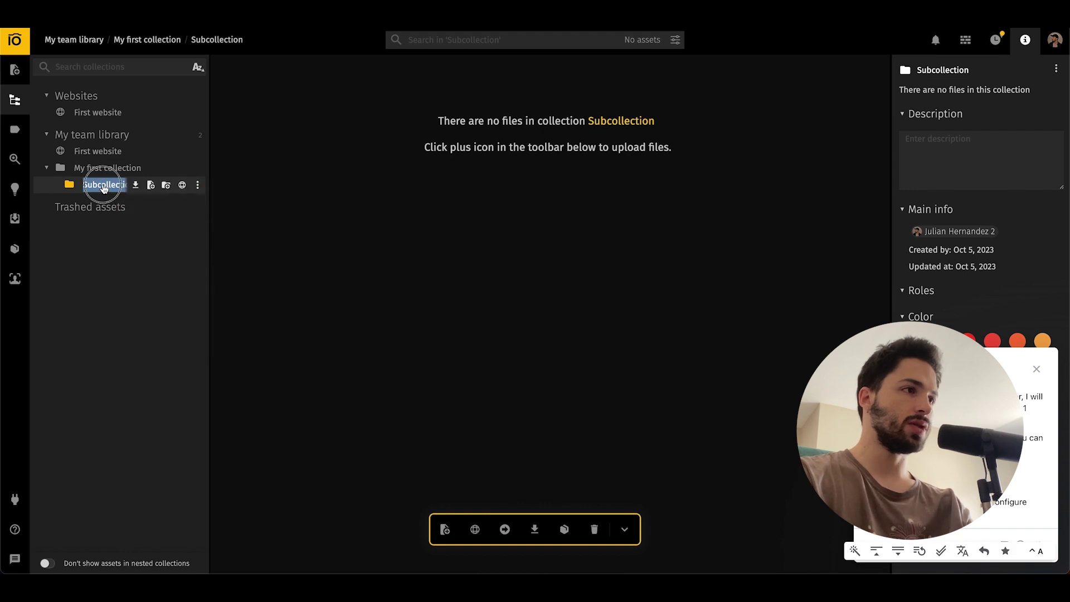
double_click(126, 184)
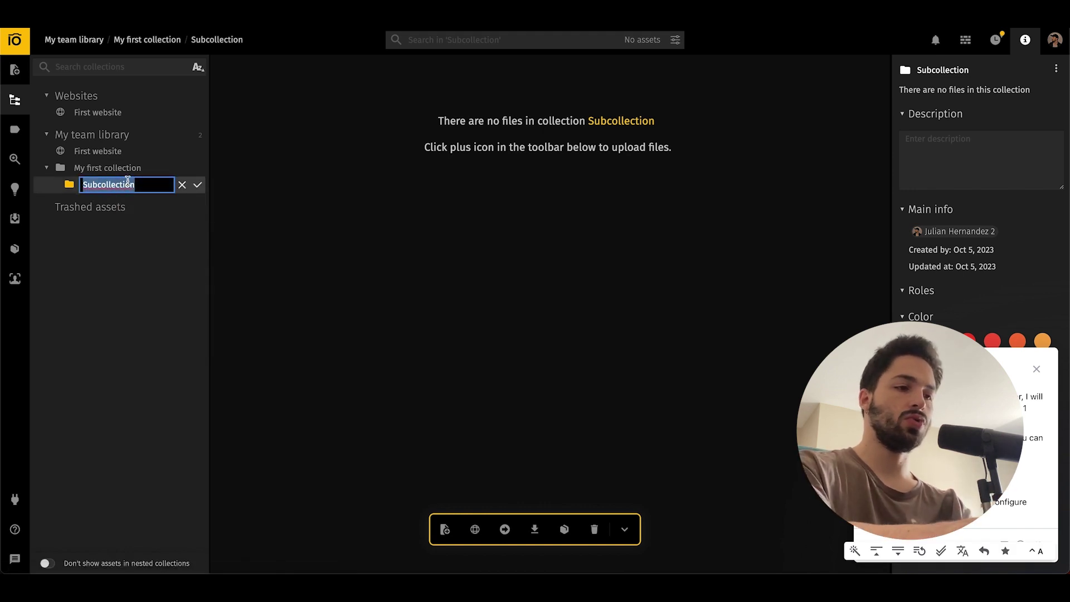
text(shopify shirts)
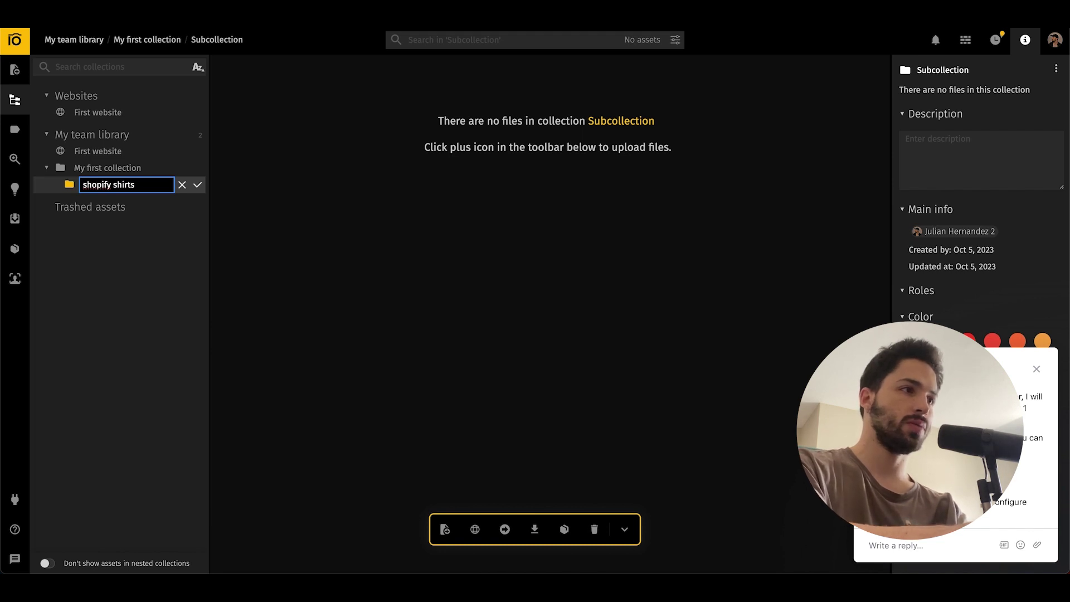
key(Return)
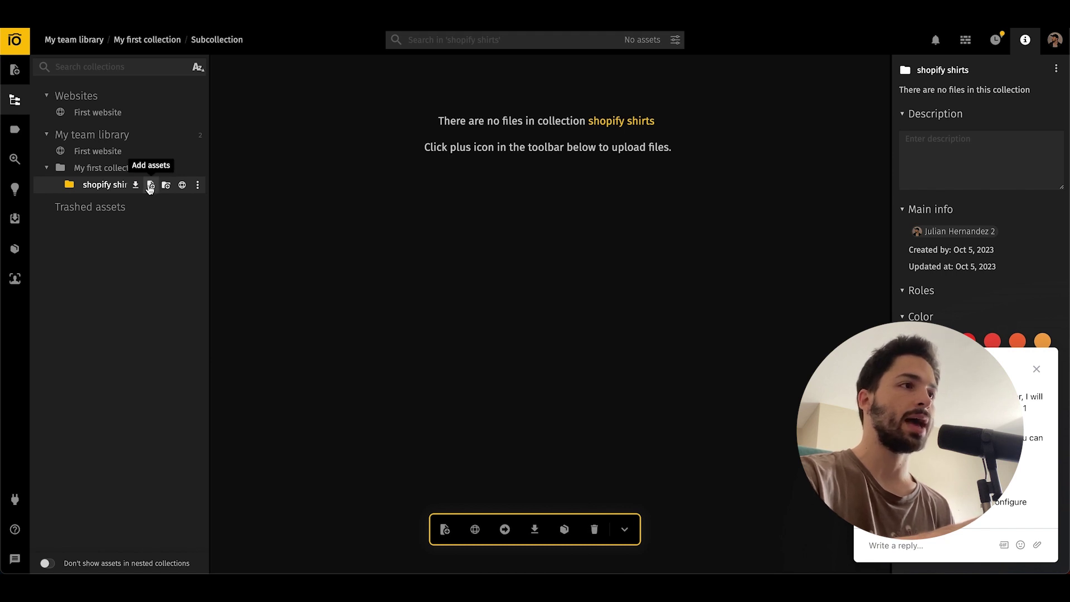
click(151, 187)
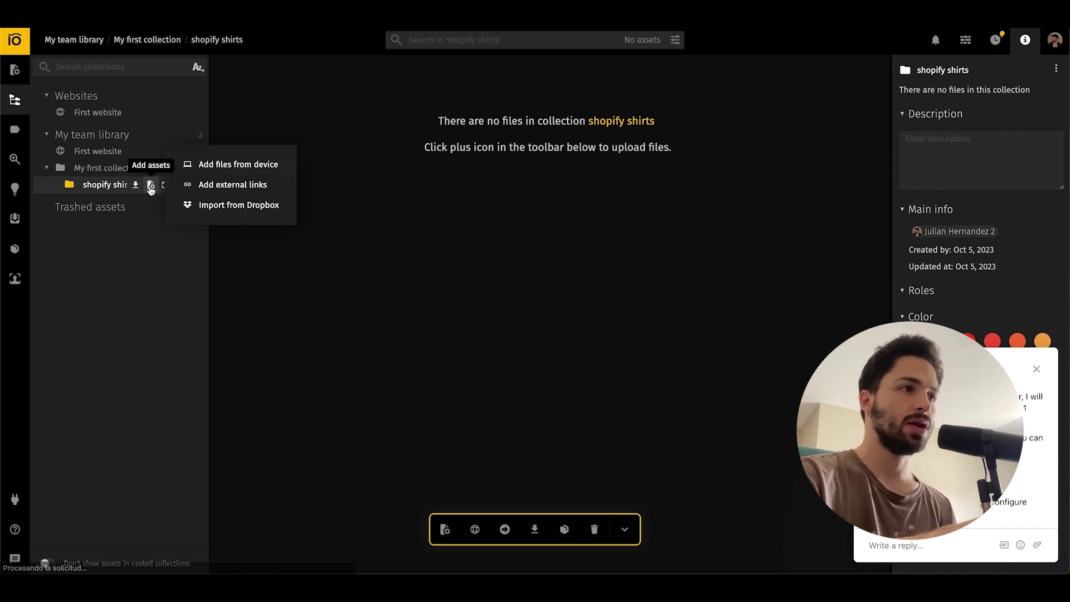
click(273, 165)
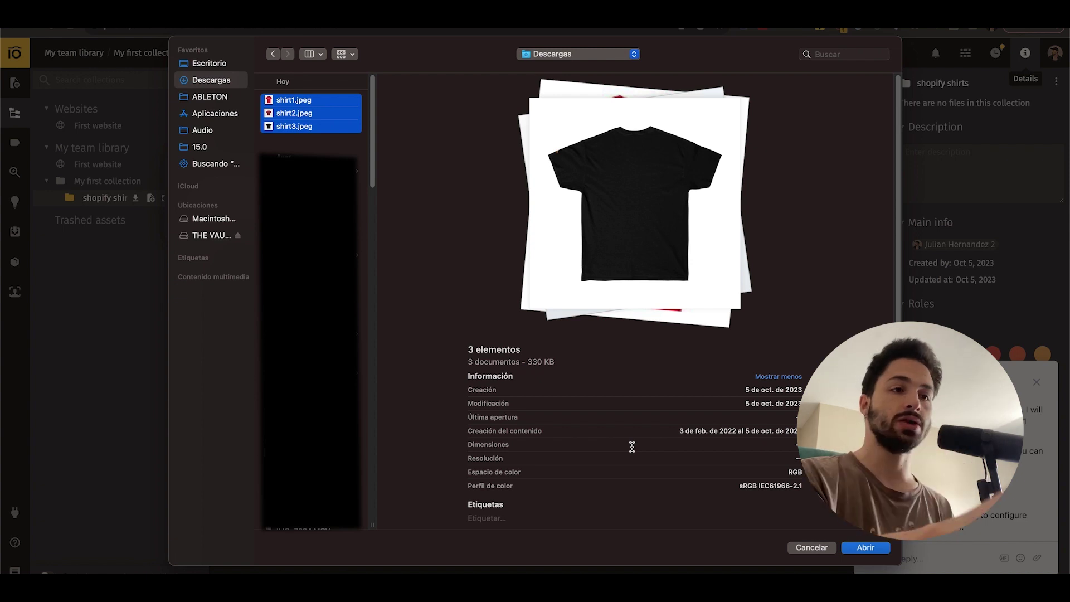
- Queue shirt1.jpeg, shirt2.jpeg and shirt3.jpeg from Descargas and select all queued files
click(869, 548)
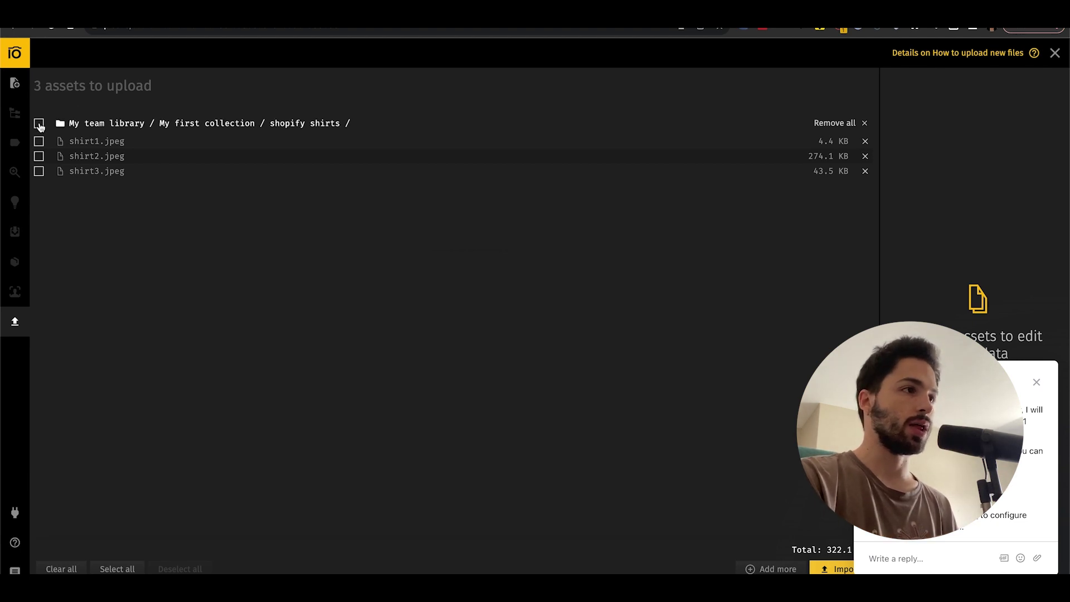
click(39, 124)
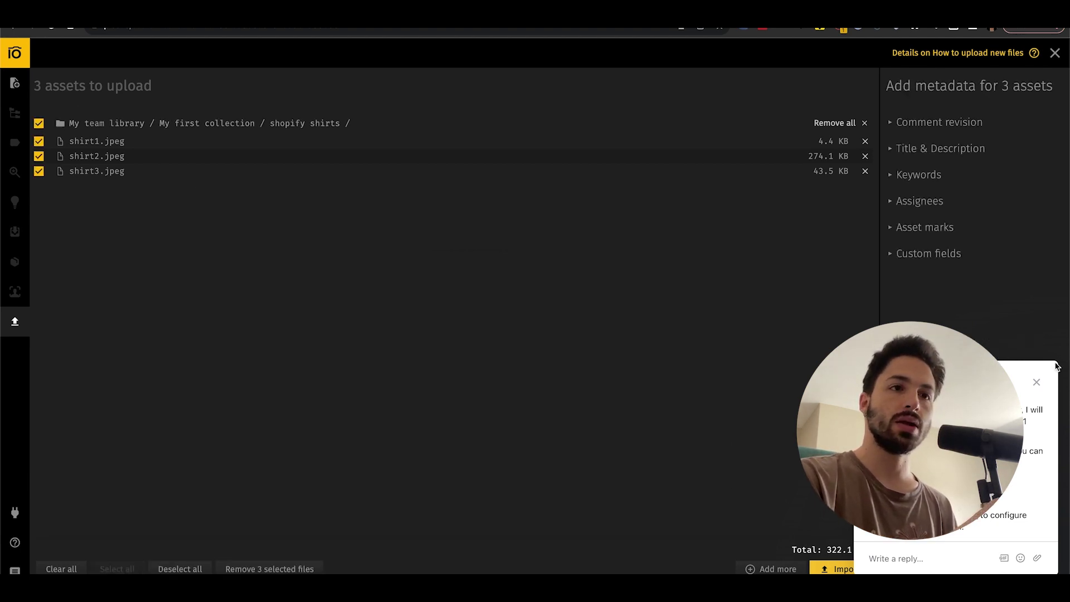
- Close the support chat and import the three shirt images into shopify shirts
click(1037, 383)
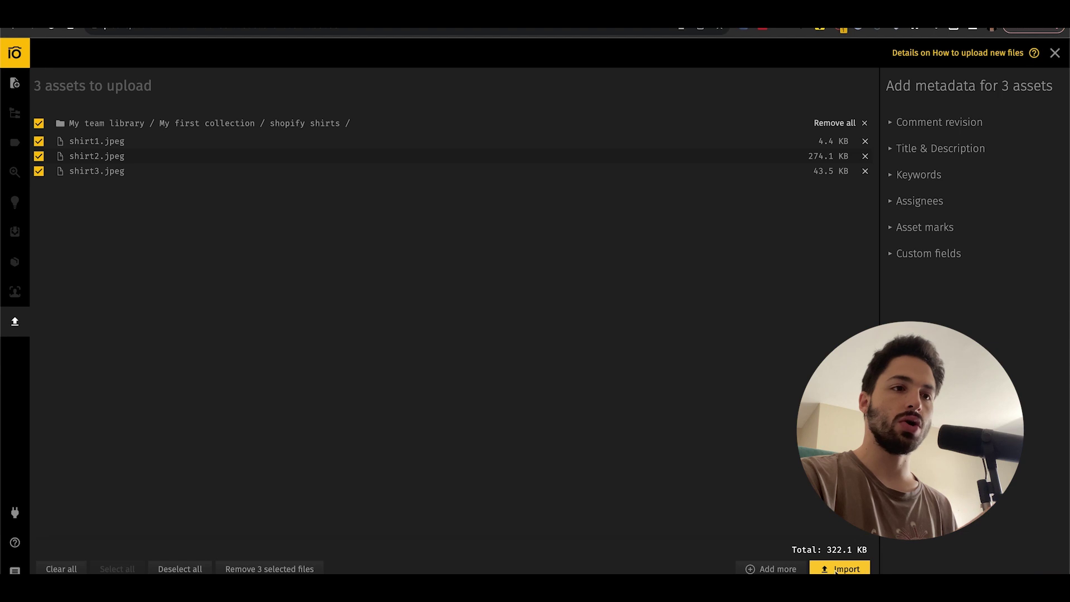
click(839, 569)
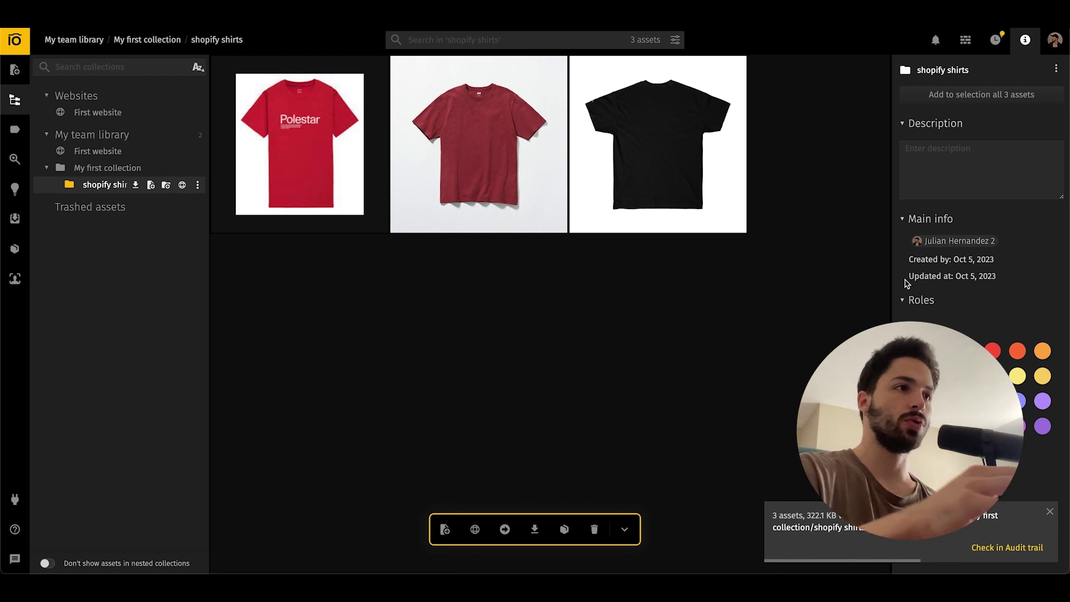
mouse_move(306, 207)
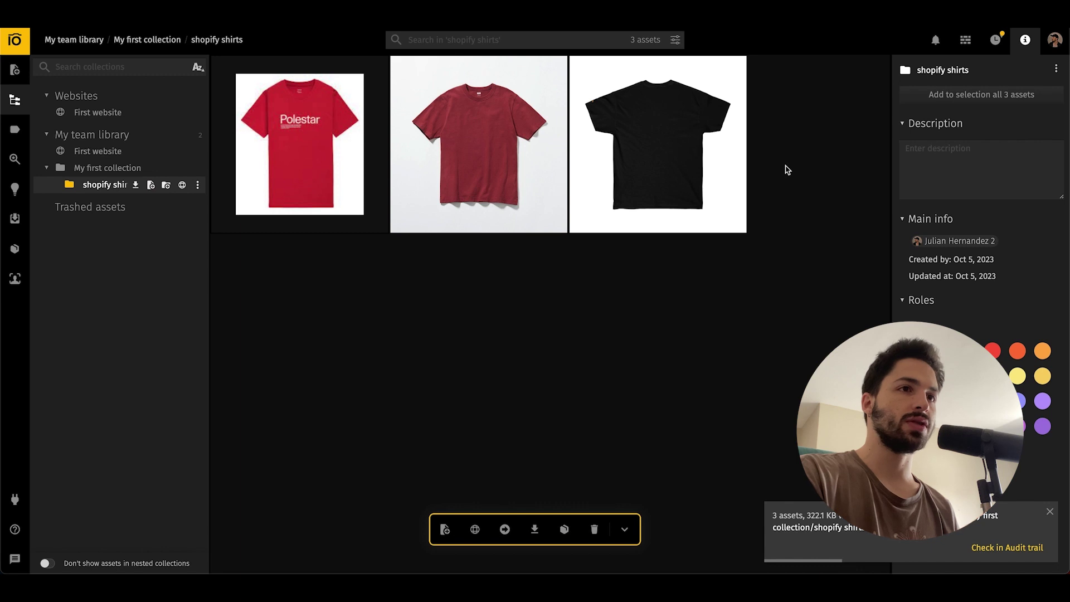
mouse_move(686, 200)
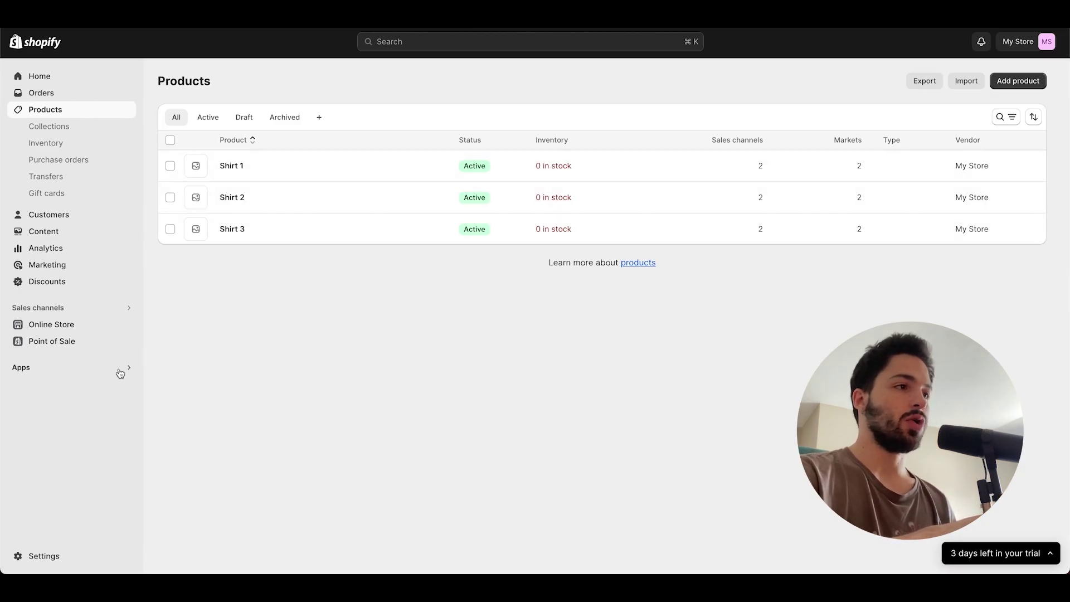
- Launch Pics.io: Bulk Image Upload from Shopify's installed apps list
click(120, 372)
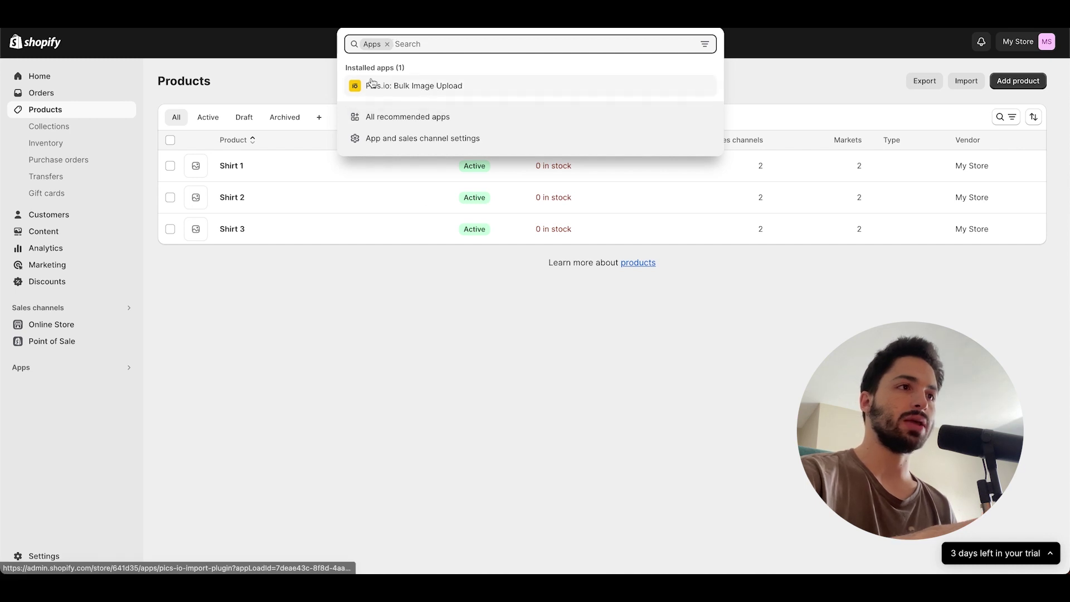
click(456, 92)
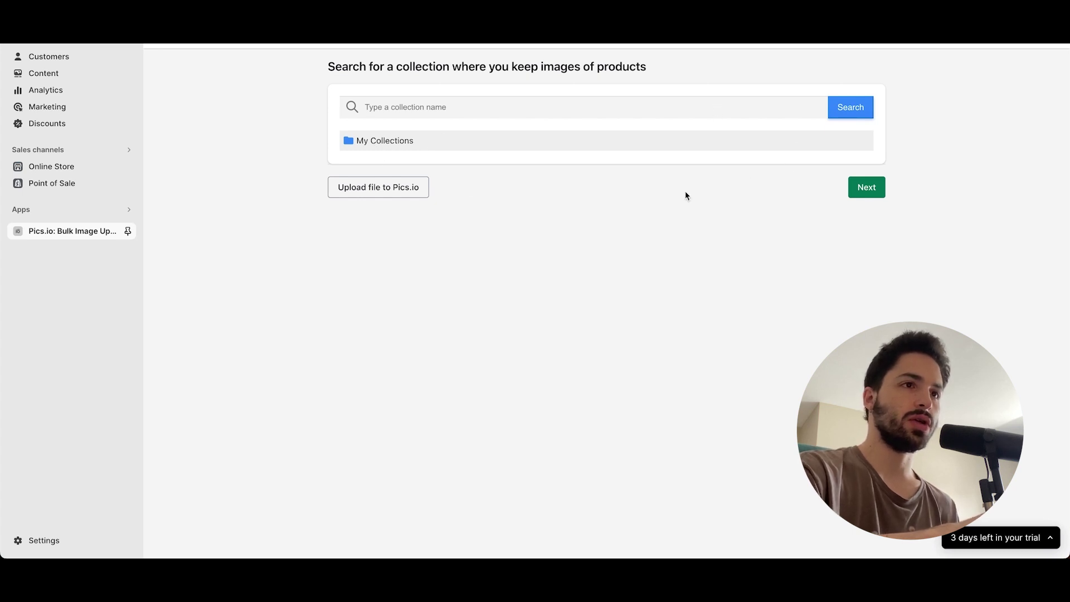
- Search 'shopify', pick the shopify shirts collection, and continue to SKU matching
click(701, 116)
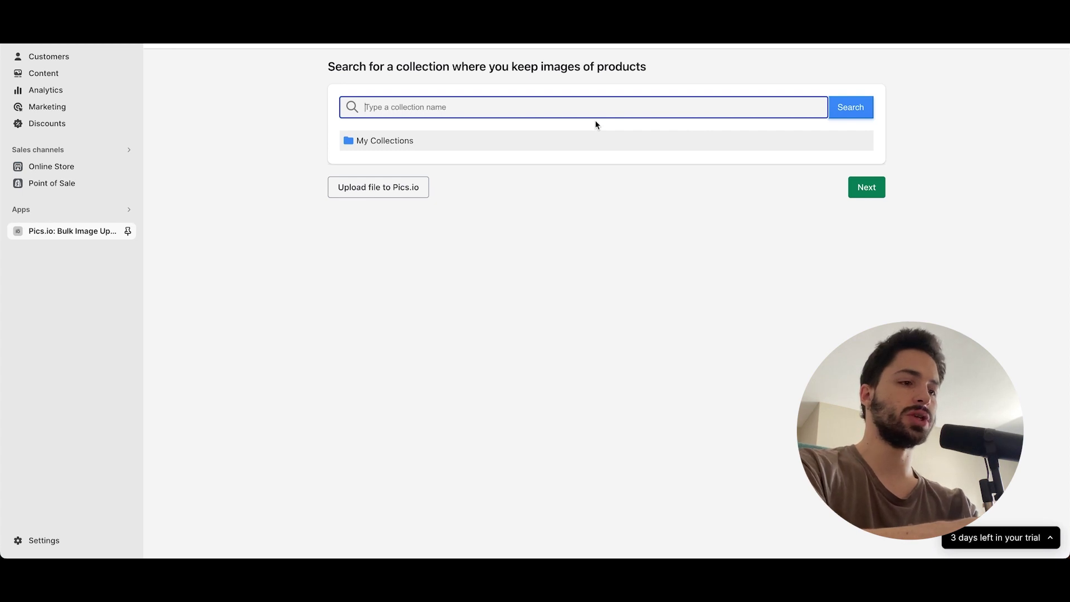
text(shopif)
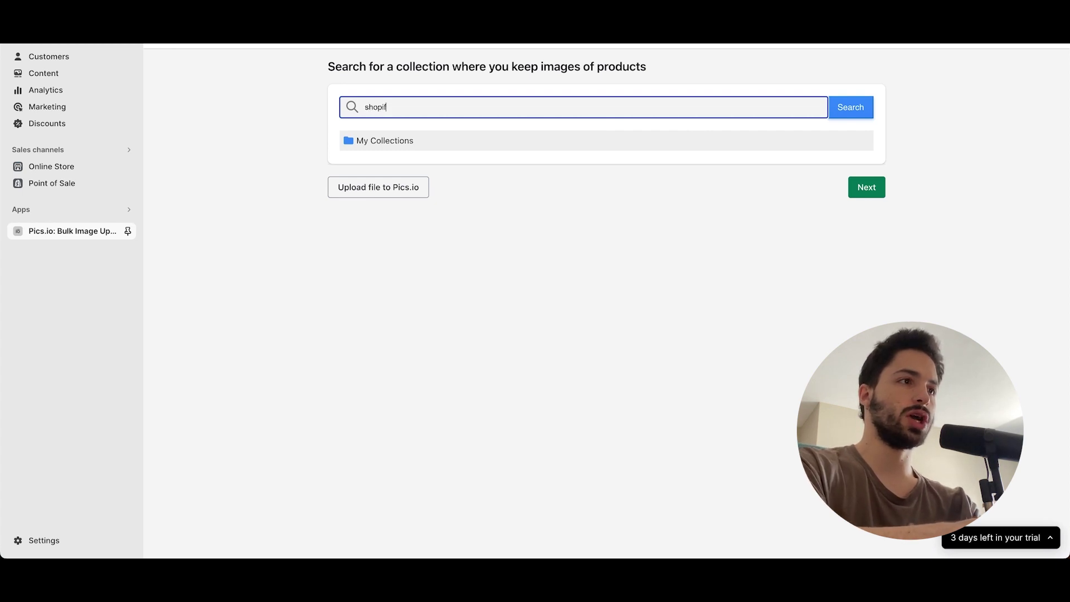
text(y)
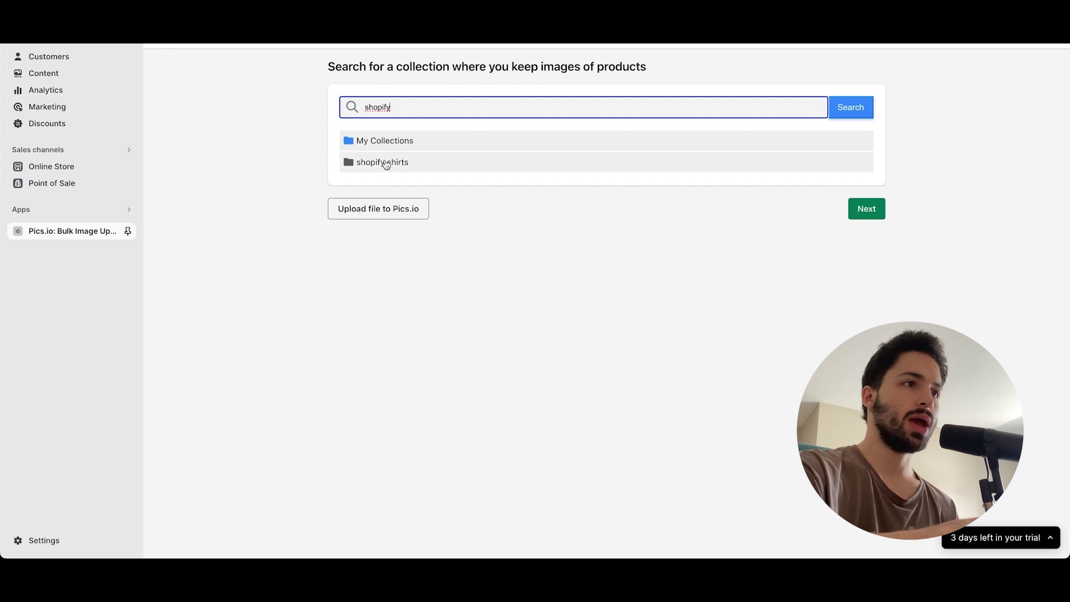
click(386, 164)
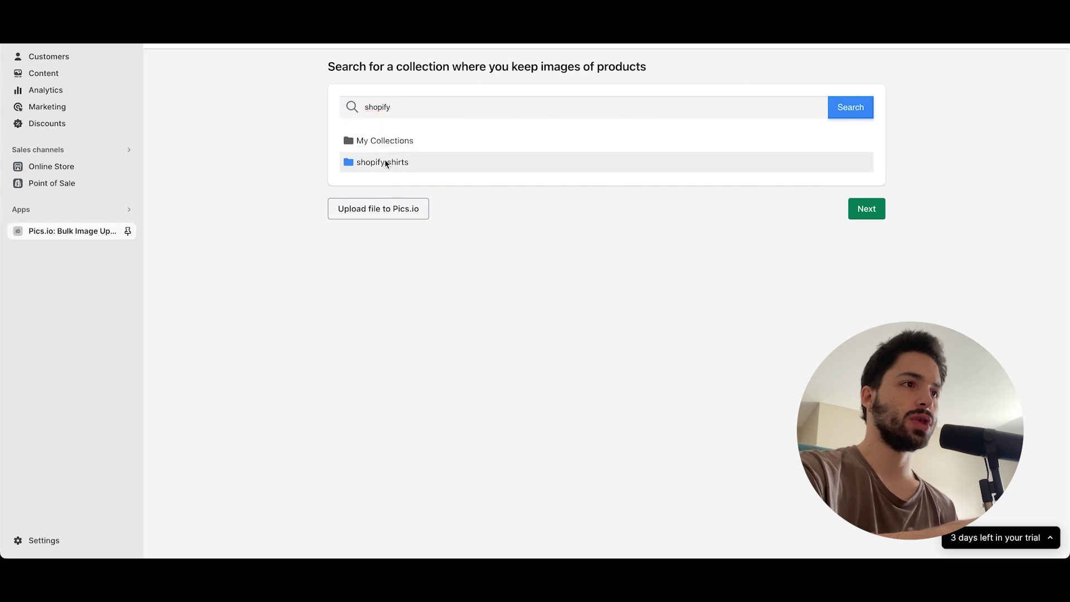
click(864, 213)
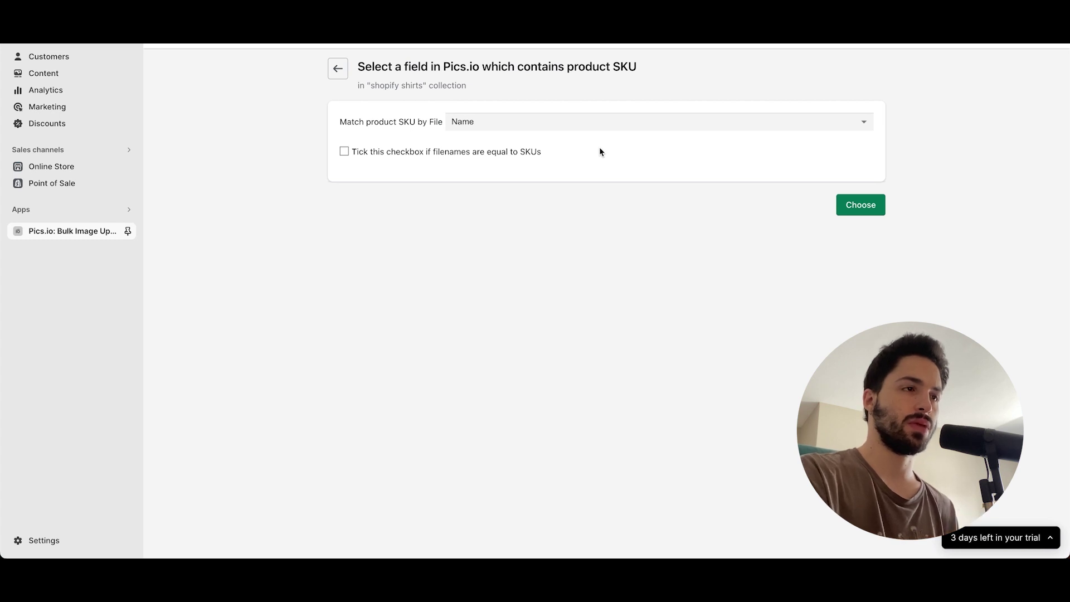
- Set Match product SKU by File to Name after reviewing the custom field options
click(541, 123)
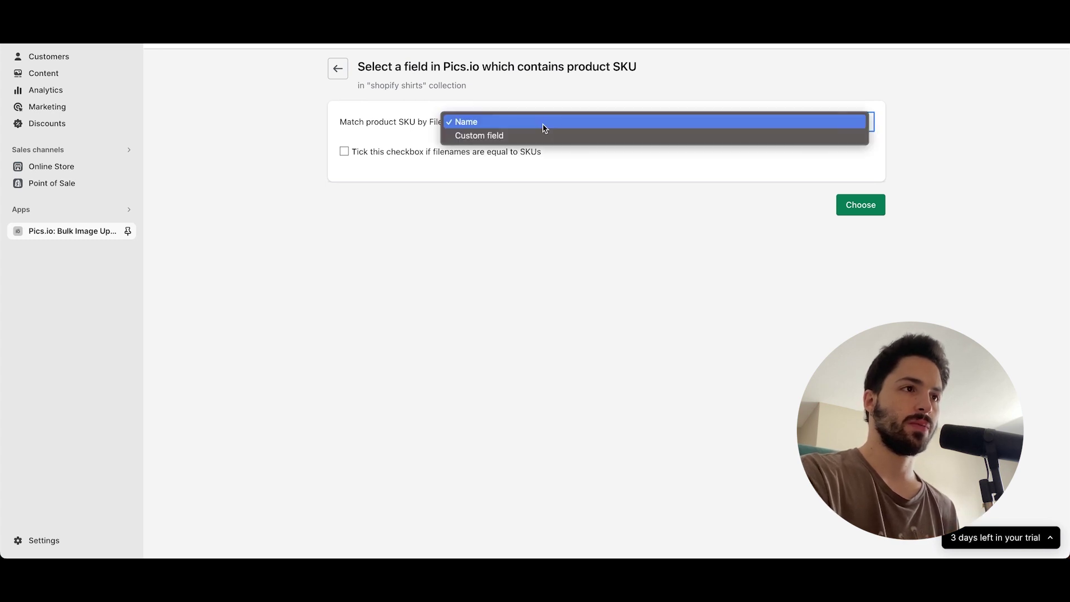
click(613, 79)
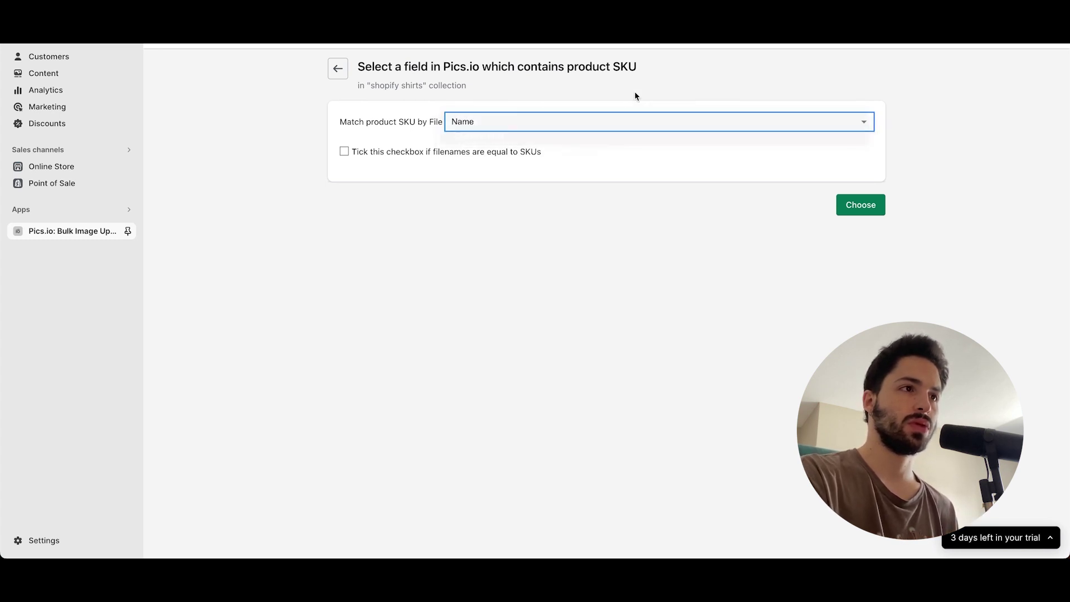
click(534, 125)
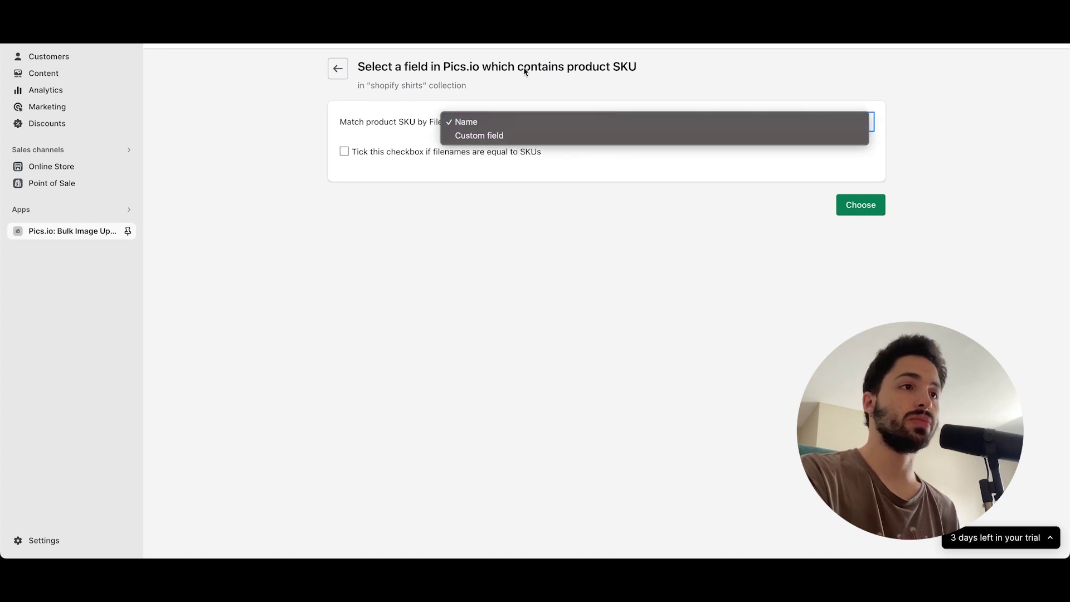
click(505, 135)
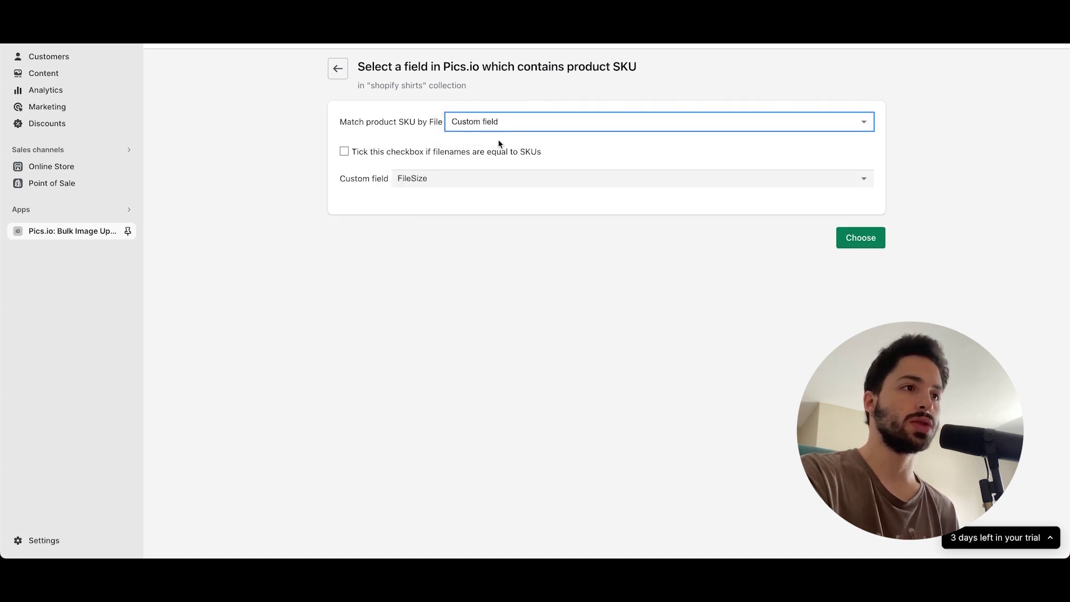
click(479, 182)
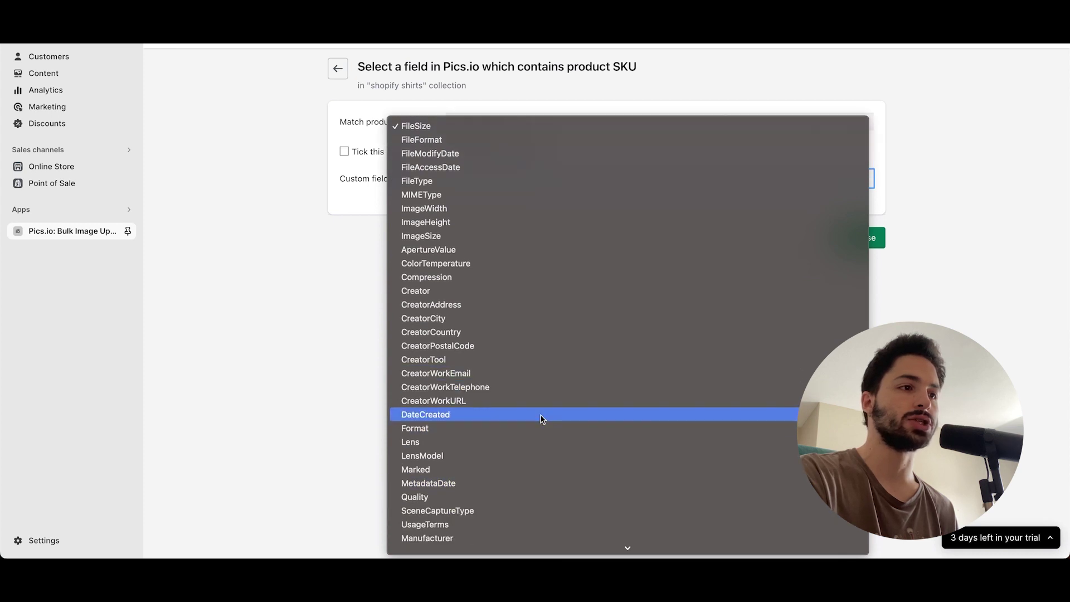
scroll(542, 420, down, 10)
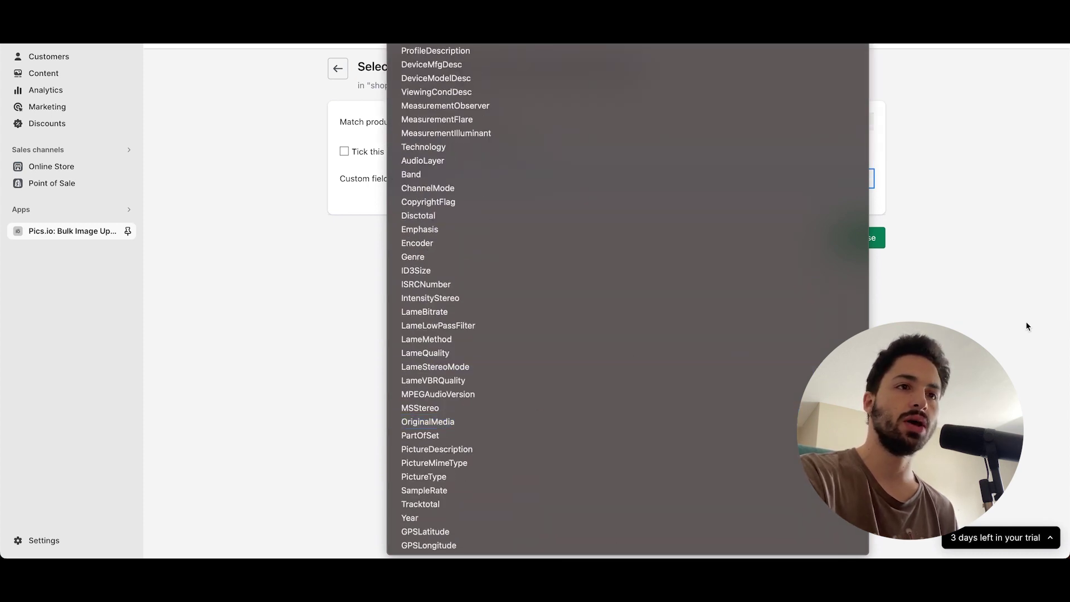
click(982, 314)
click(482, 115)
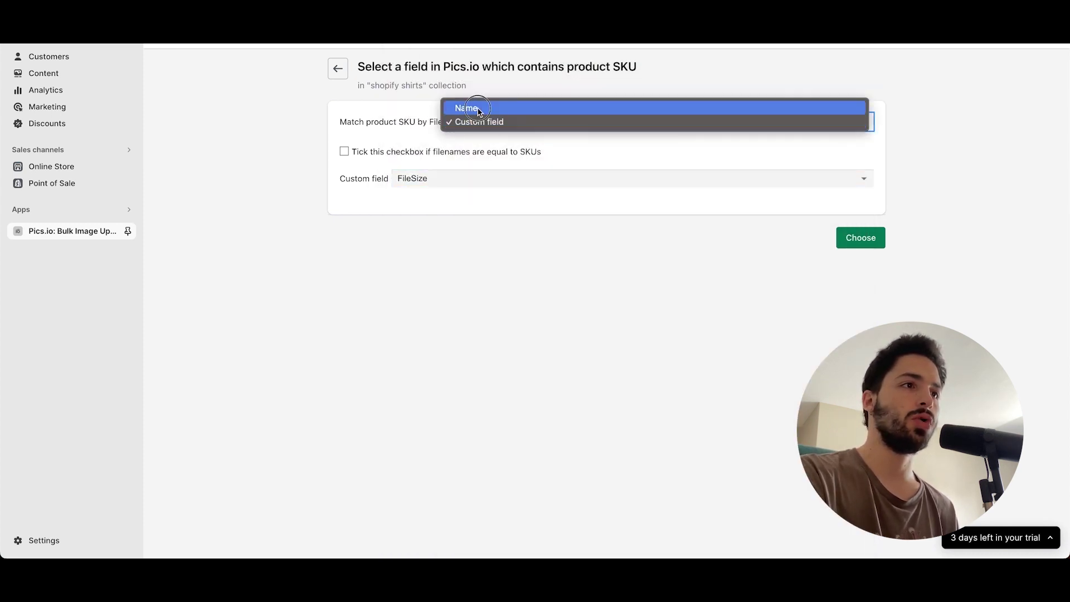
click(479, 109)
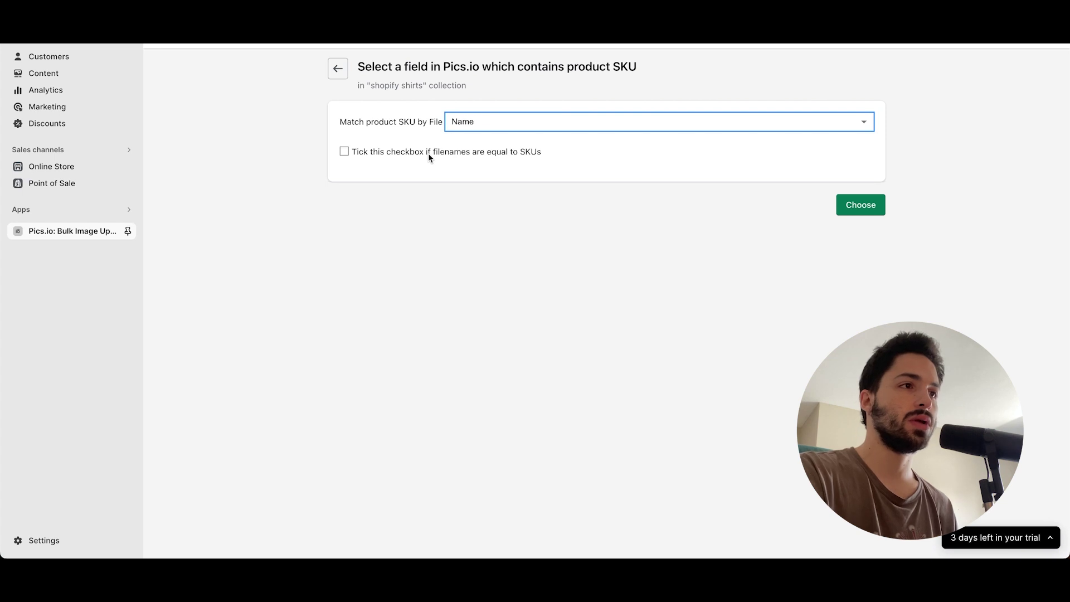
- Confirm file names equal SKUs, select all three assets, and upload them to the shirts
click(344, 152)
click(867, 211)
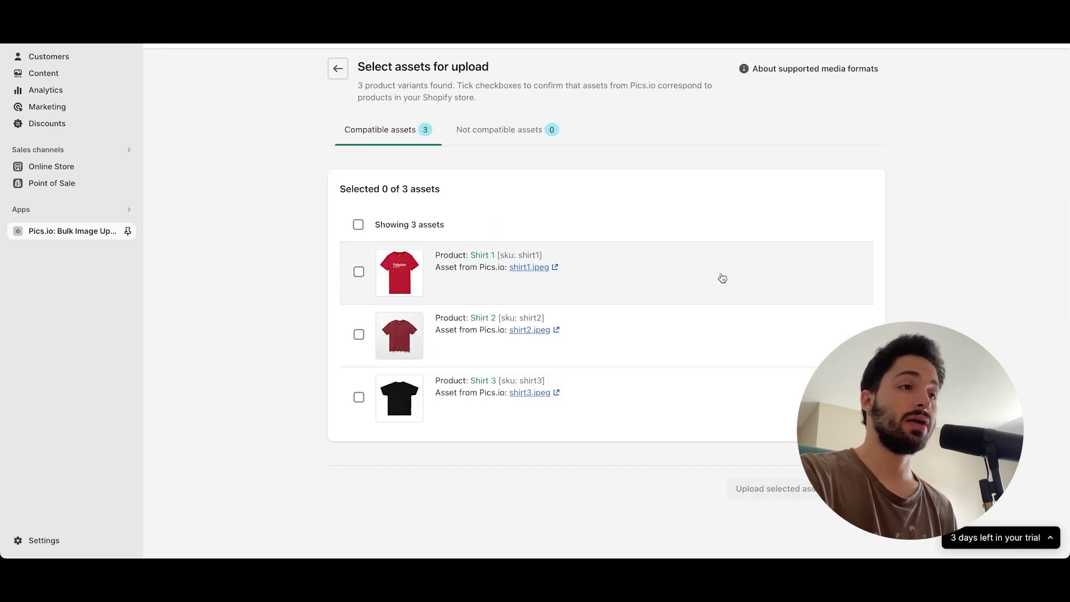
click(359, 225)
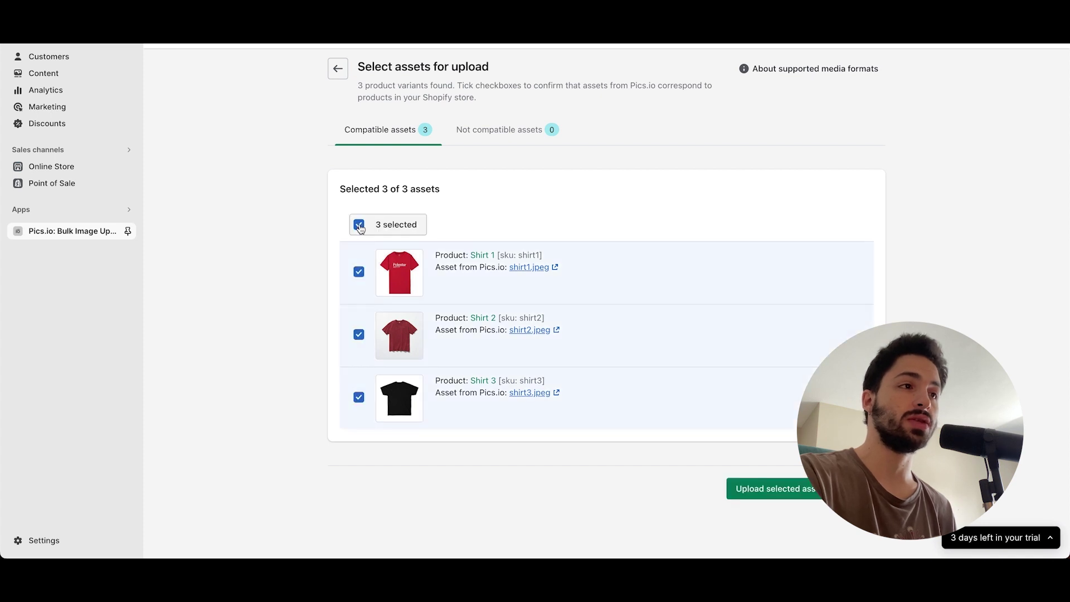
click(792, 489)
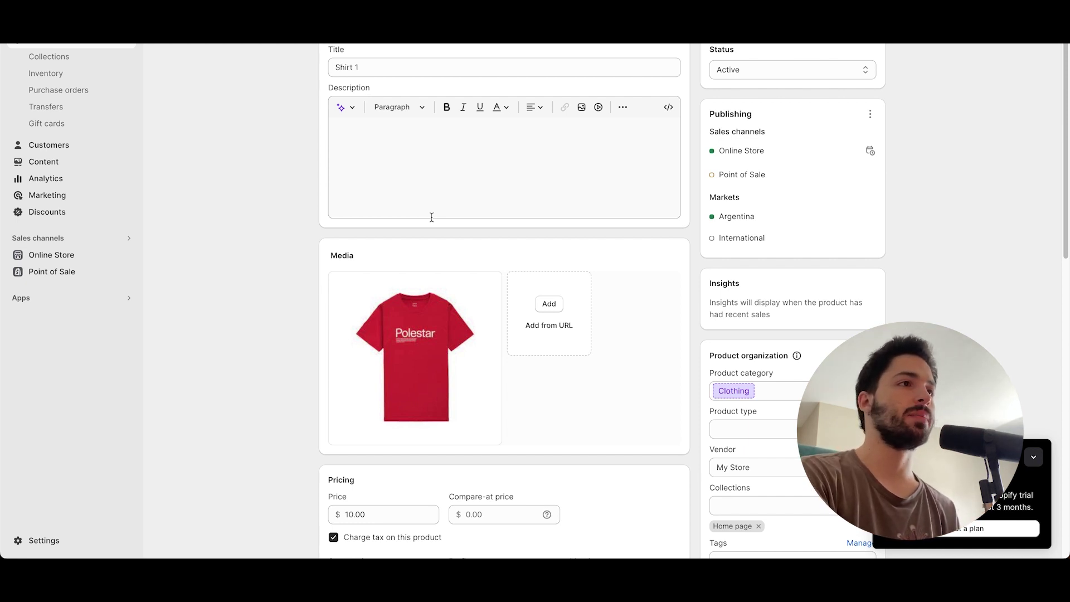
scroll(432, 217, down, 7)
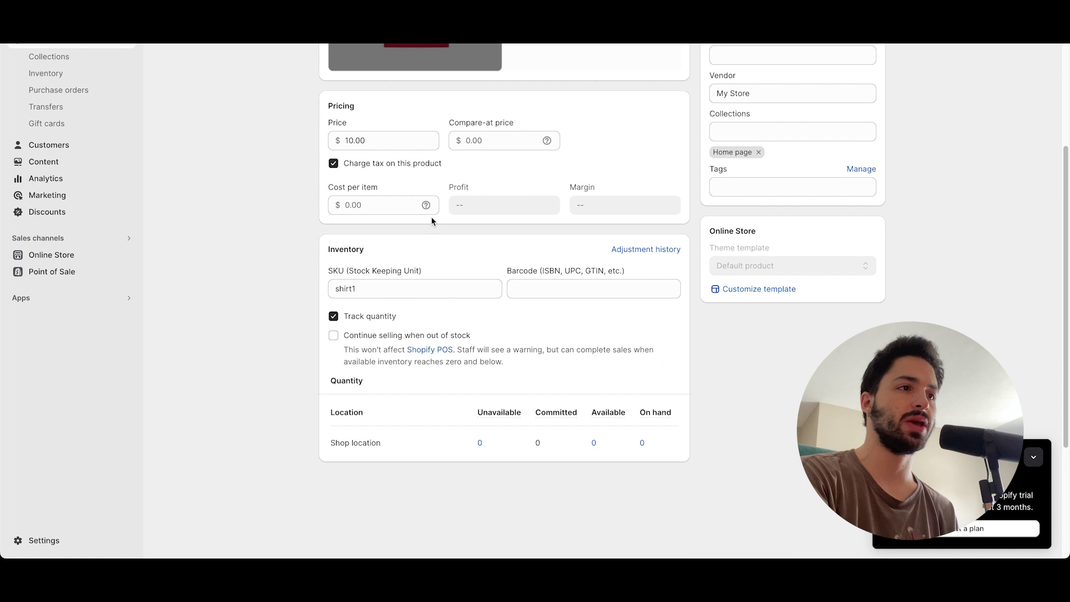
scroll(431, 222, down, 3)
scroll(431, 222, up, 10)
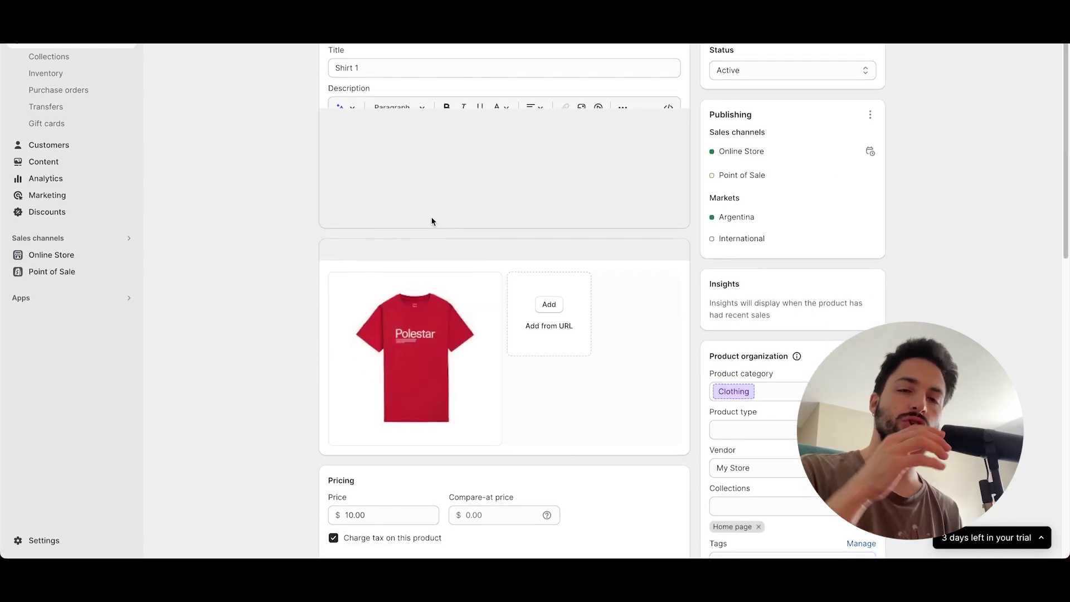